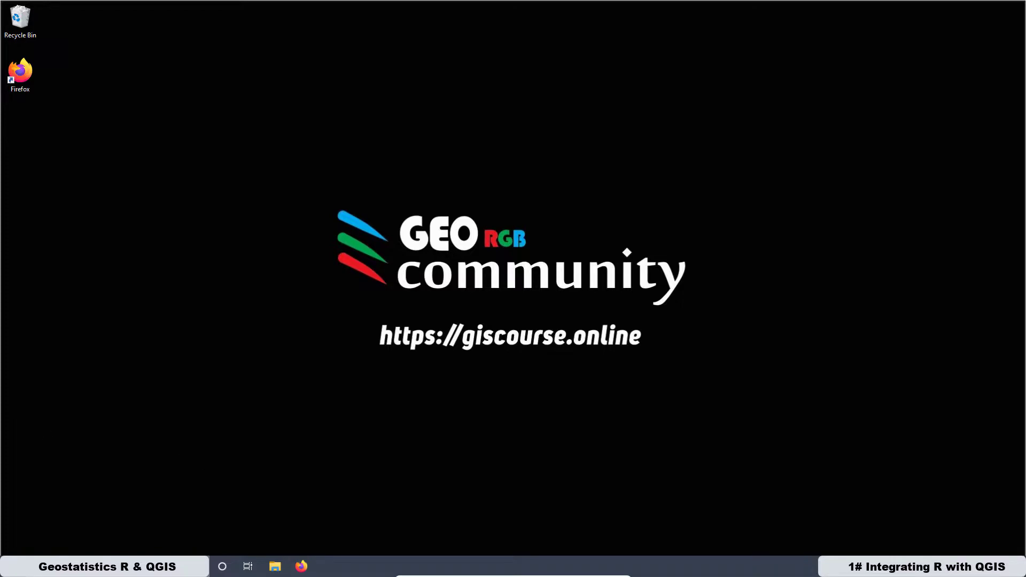
Open giscourse.online from Top Sites in a new Firefox window and select its domain in the address bar.
left_click(300, 569)
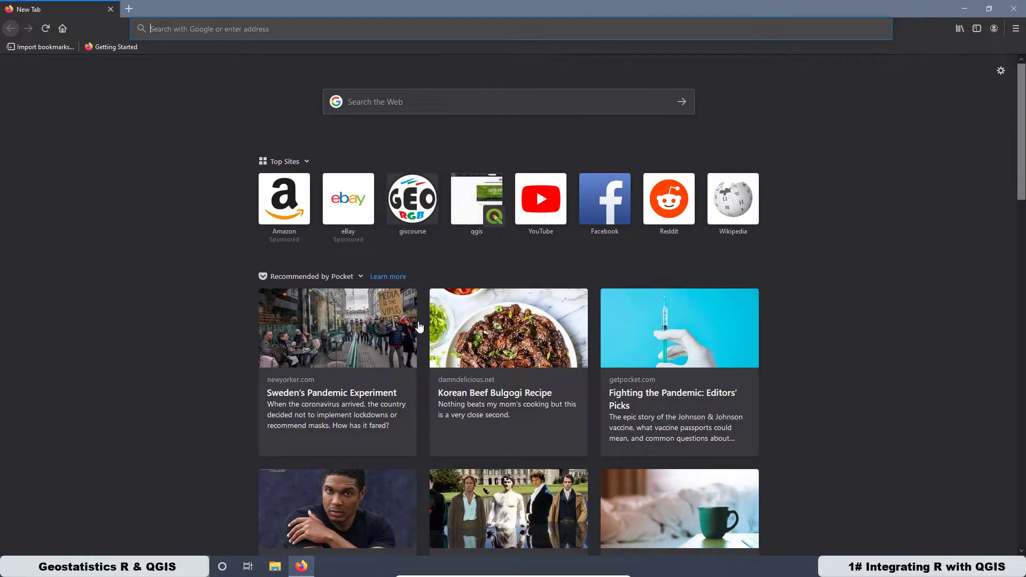
left_click(411, 212)
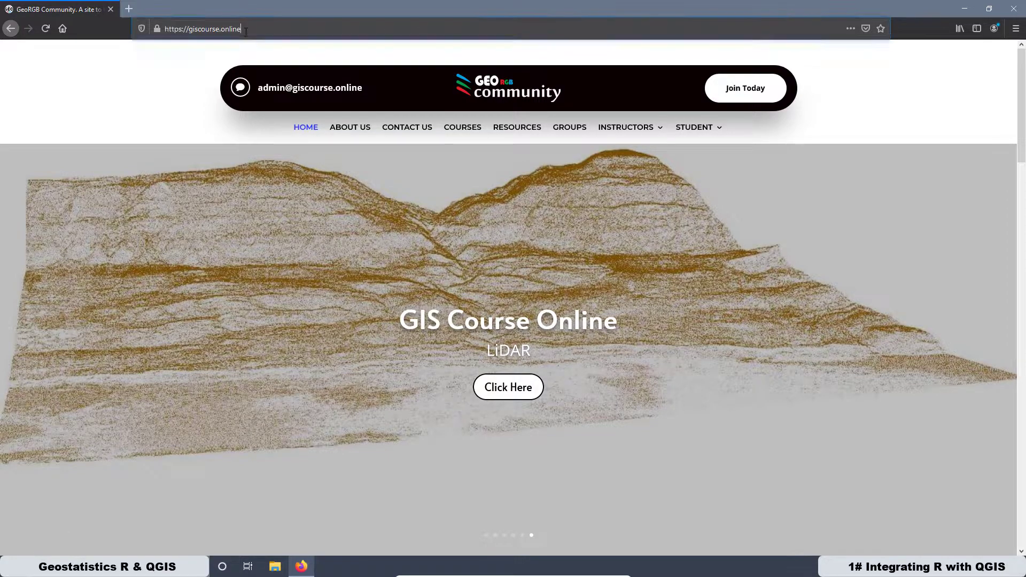
left_click_drag(243, 29, 196, 29)
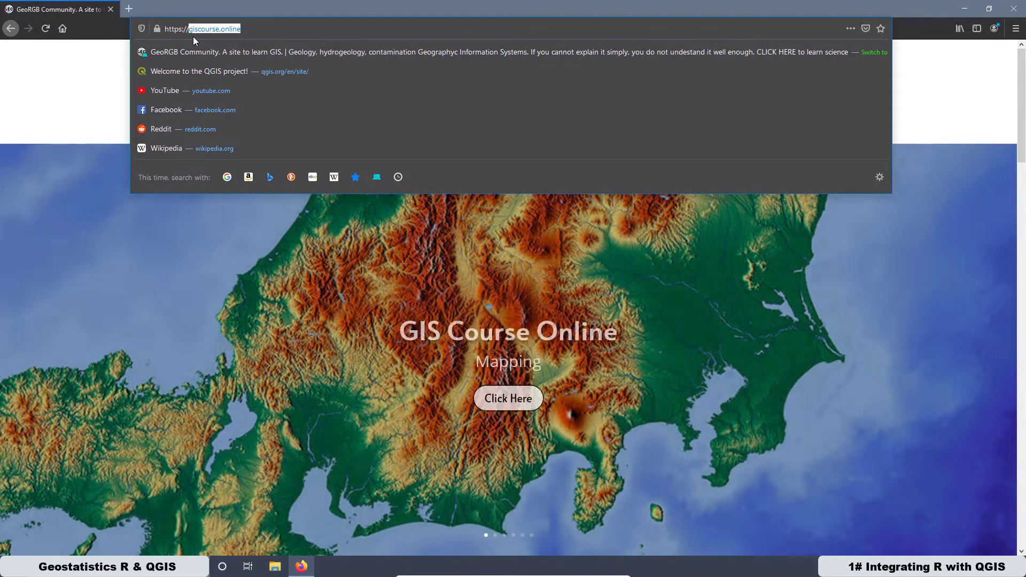
Go to the giscourse.online Resources page and open its QGIS download link in a new tab.
left_click(93, 74)
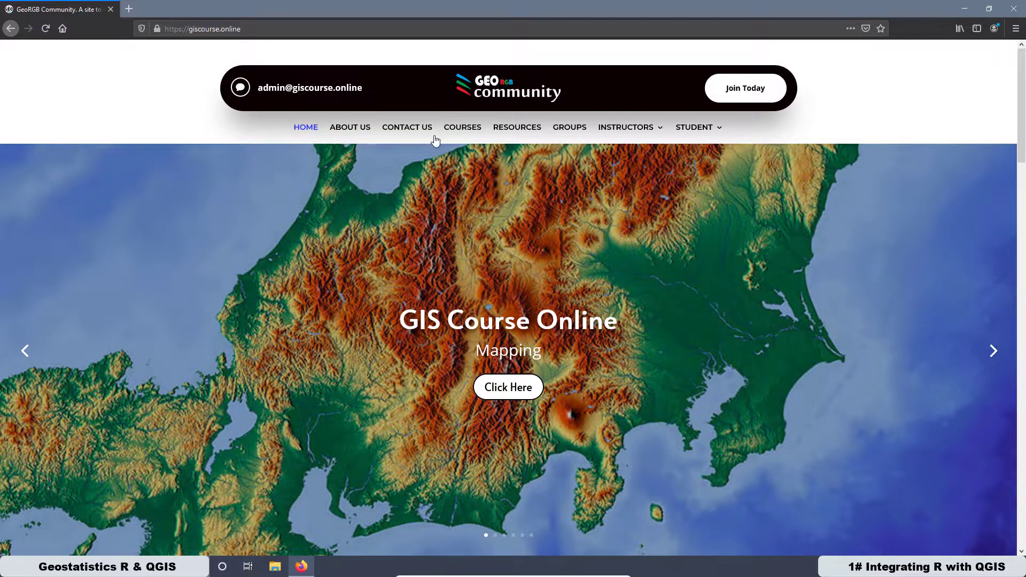
left_click(510, 128)
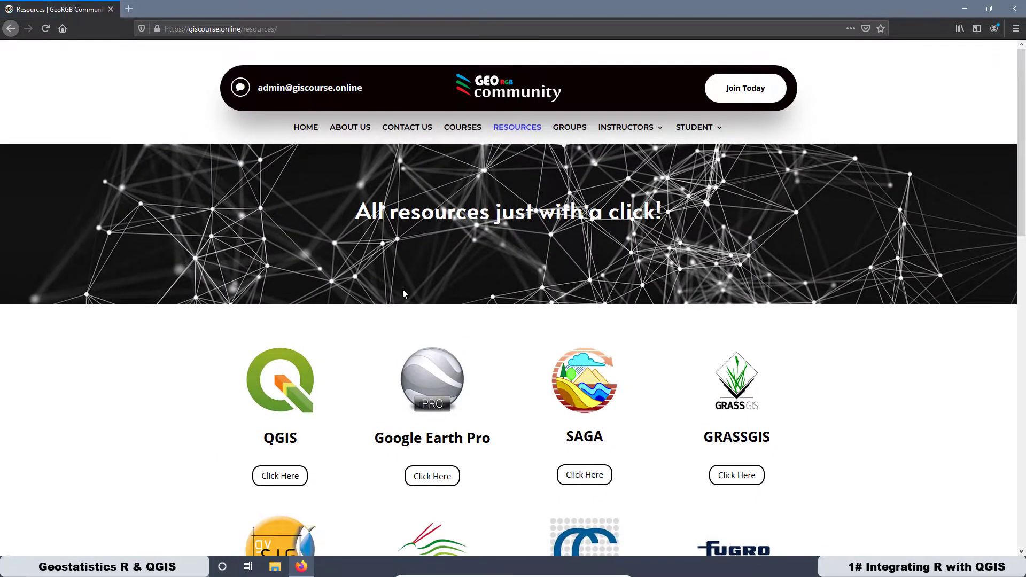
scroll(403, 288, "down", 2)
scroll(308, 206, "down", 2)
scroll(295, 258, "down", 5)
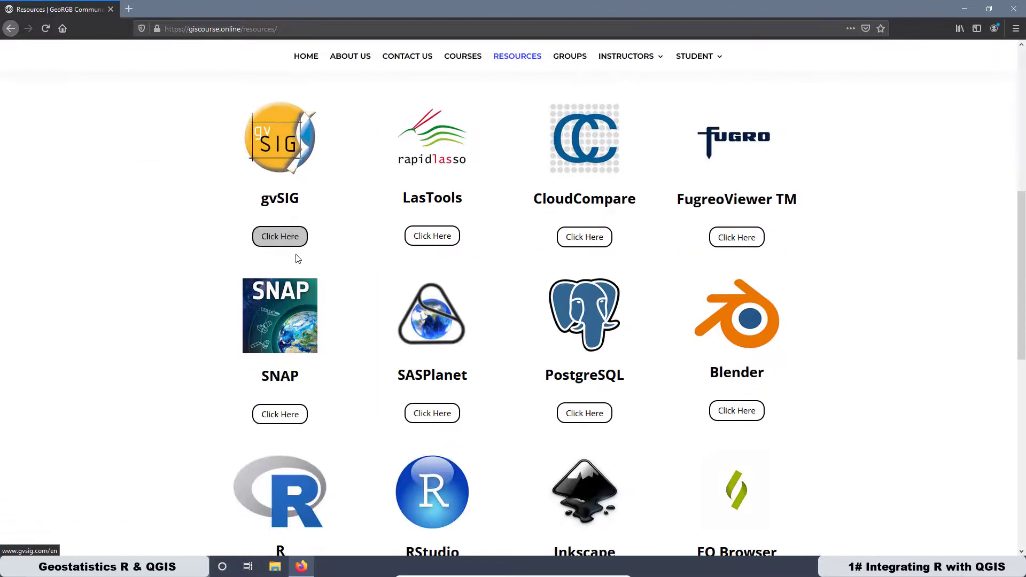
scroll(339, 426, "up", 5)
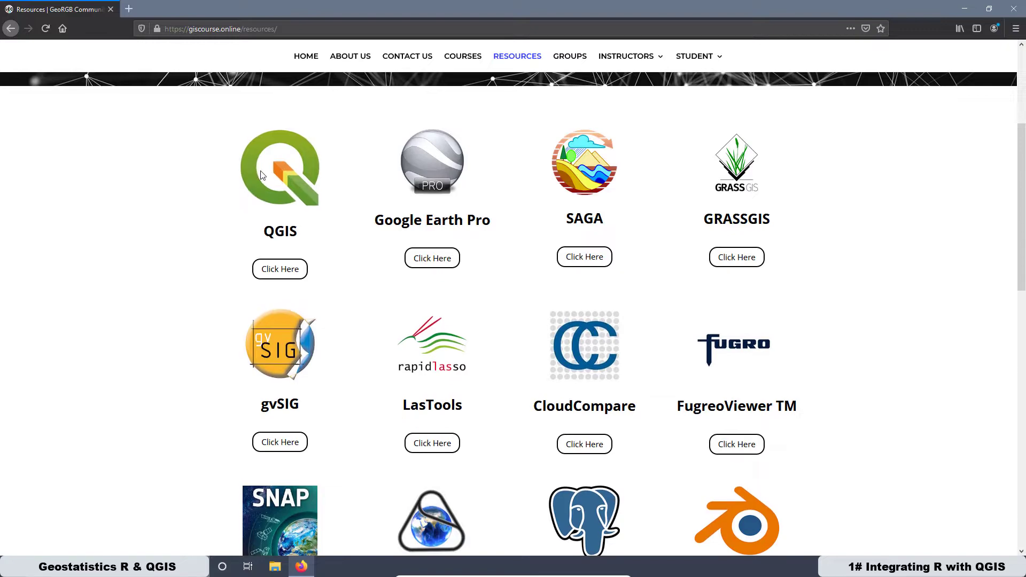
left_click(282, 263)
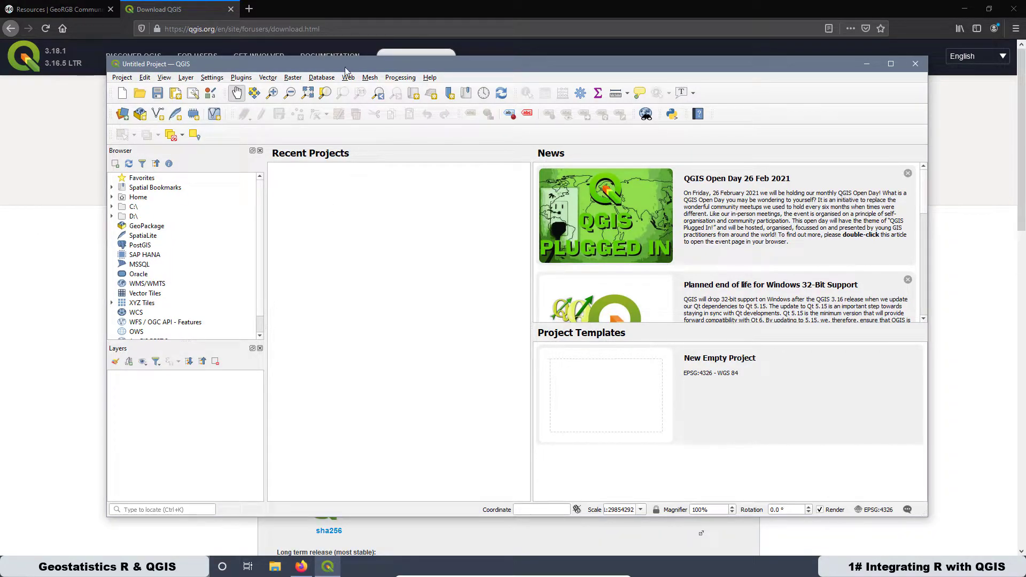
Follow the Resources page's R link and download R 4.0.5 for Windows through the sfu.ca CRAN mirror.
left_click(65, 11)
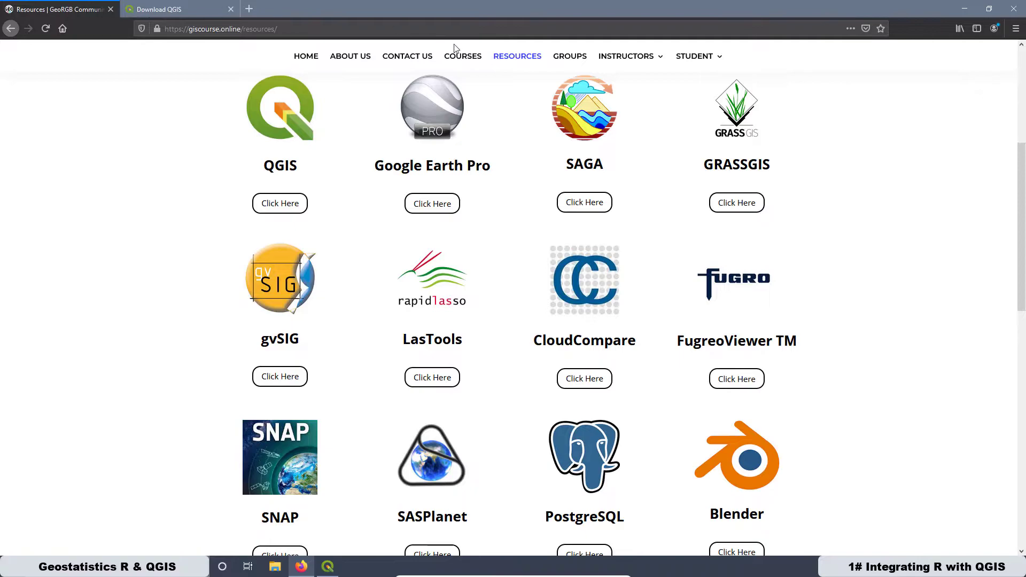
scroll(350, 291, "down", 5)
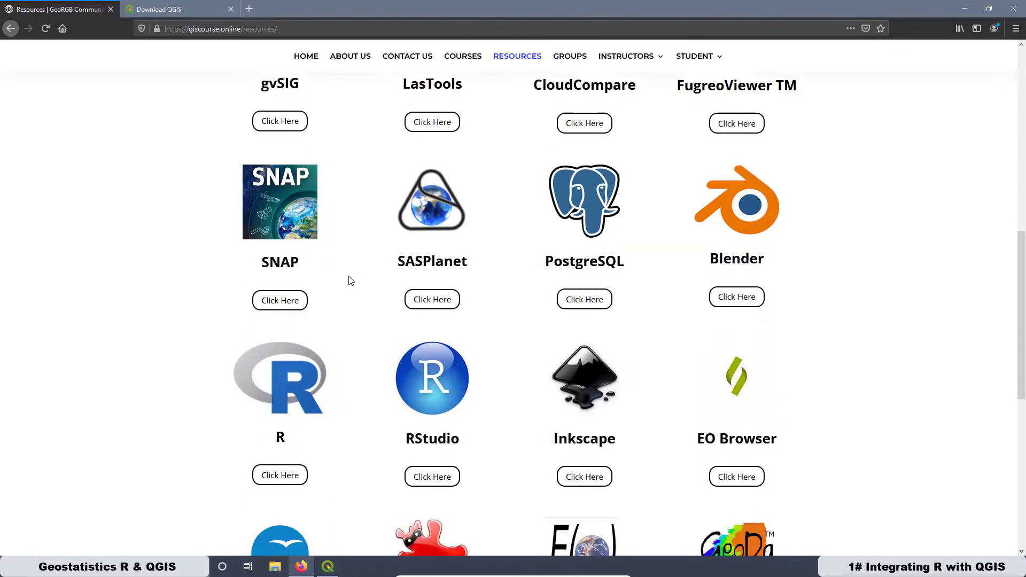
left_click(280, 460)
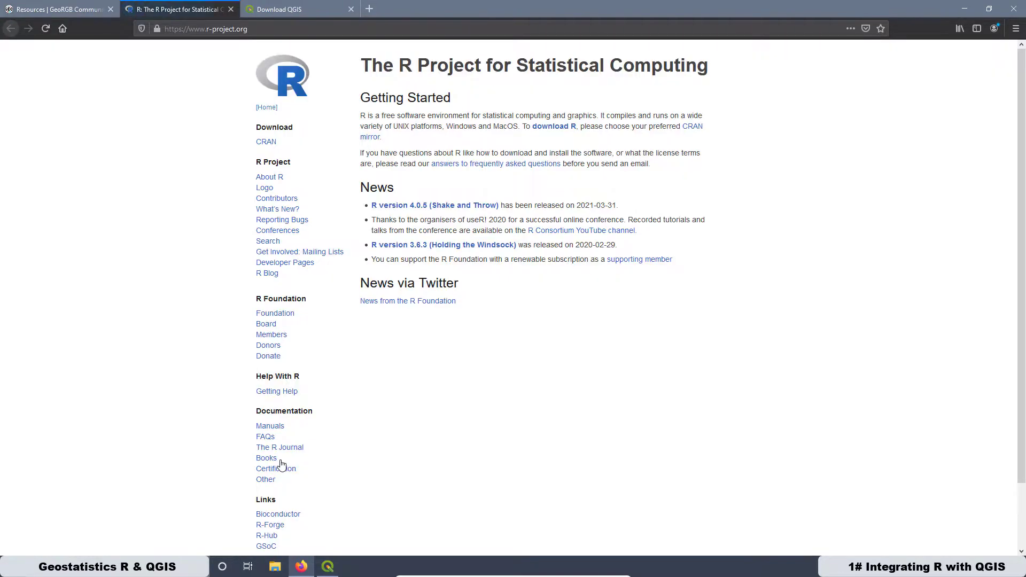
left_click(556, 130)
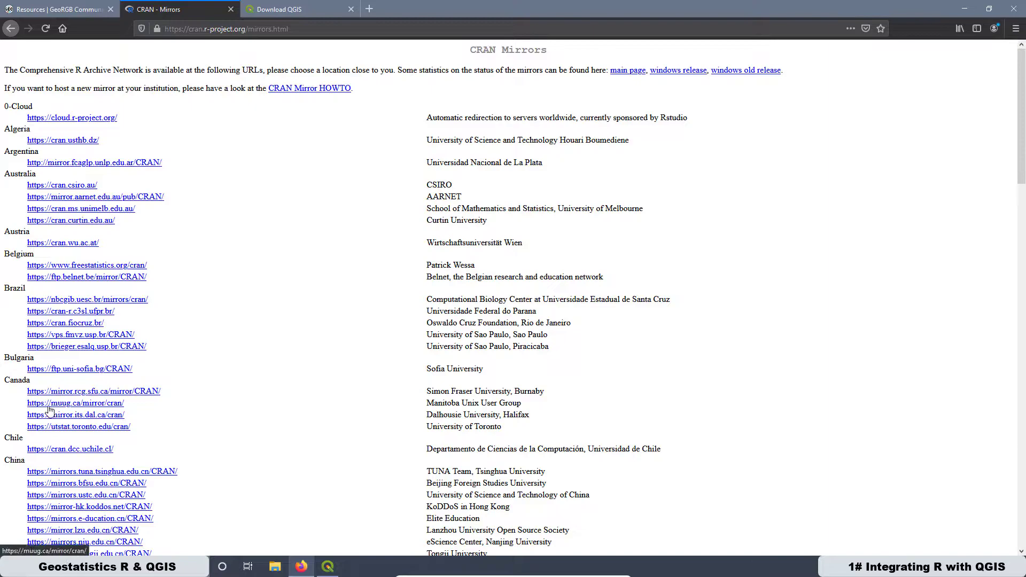
scroll(51, 411, "down", 4)
scroll(57, 385, "up", 2)
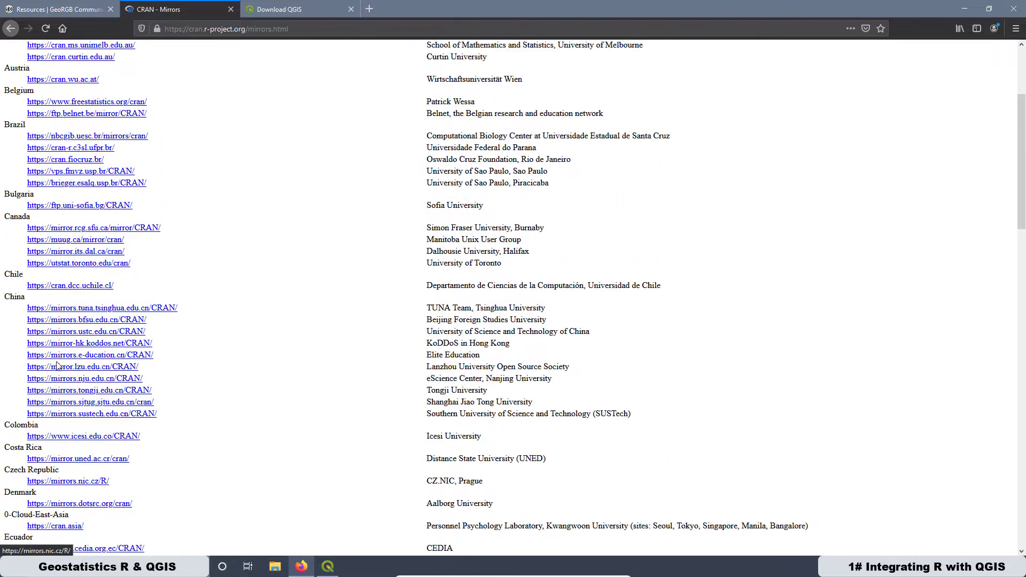
left_click(96, 230)
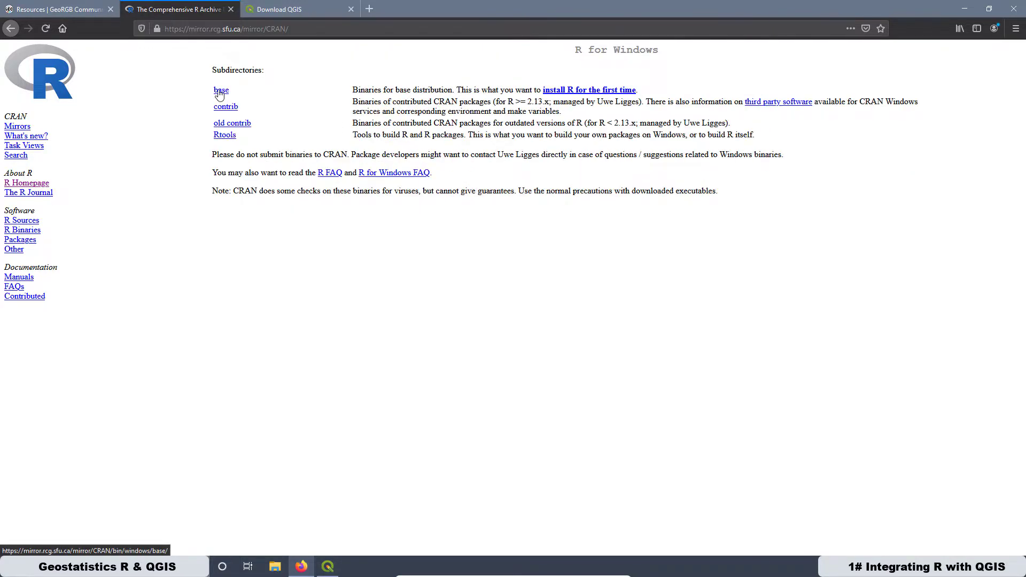
left_click(219, 92)
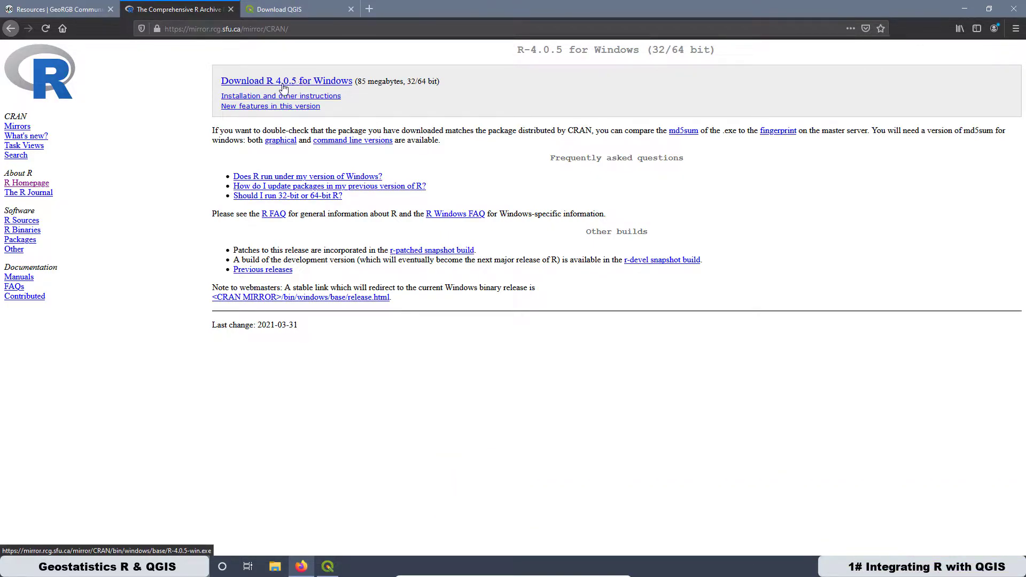
left_click(278, 86)
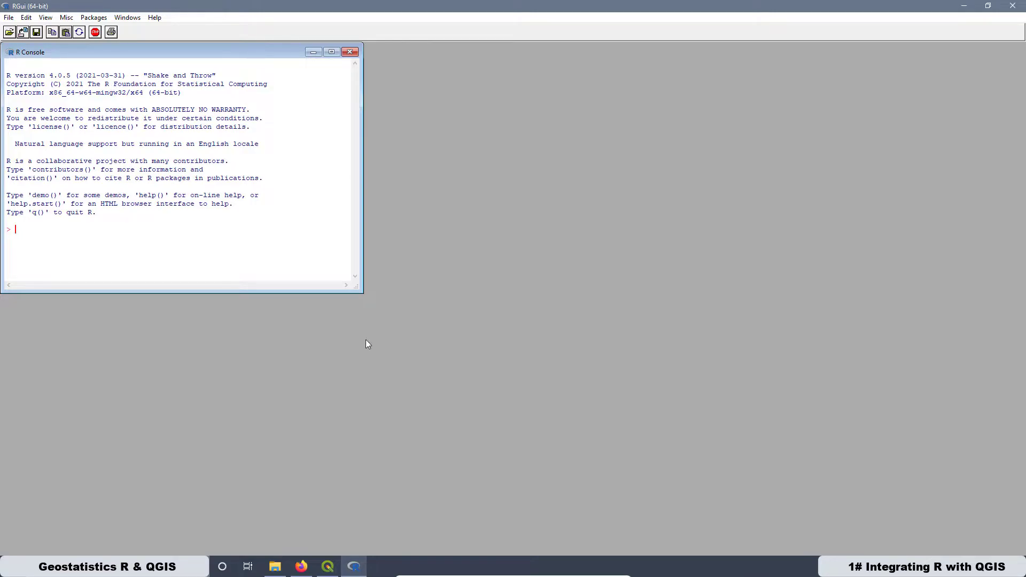
Cycle through Firefox, RGui and the Downloads folder, ending on Firefox's 'Resources | GeoRGB' tab.
left_click(301, 566)
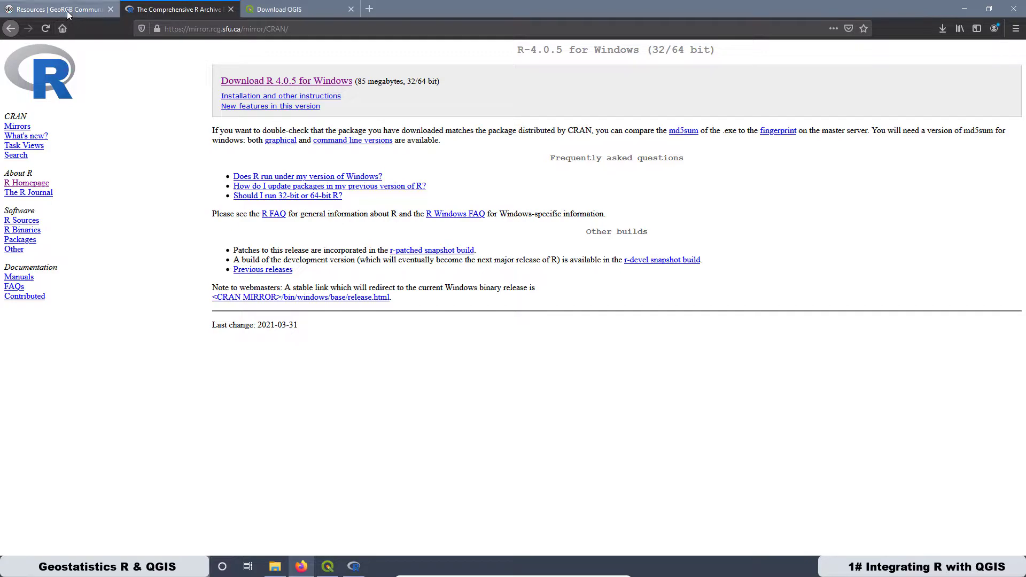
left_click(963, 10)
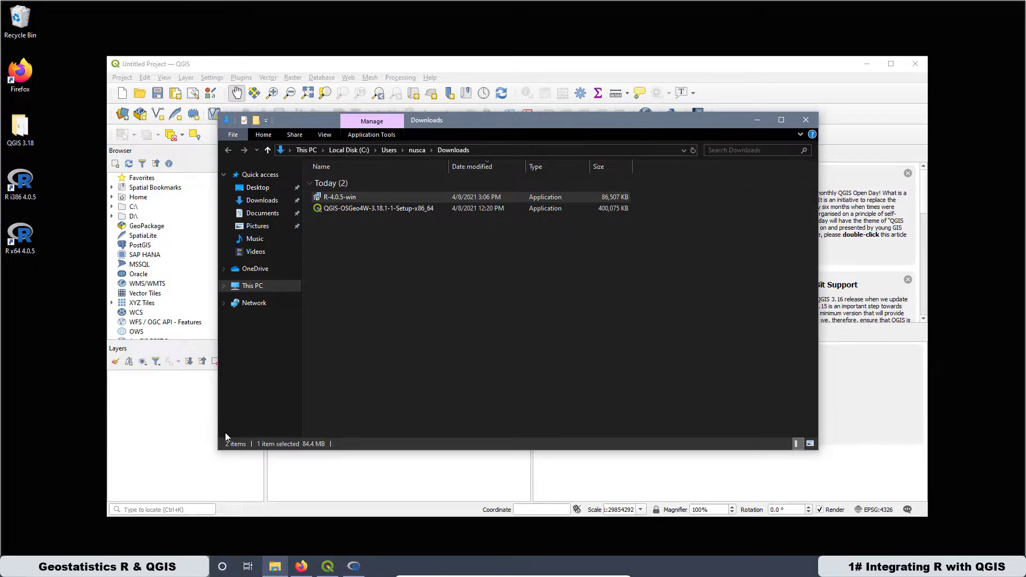
left_click(354, 566)
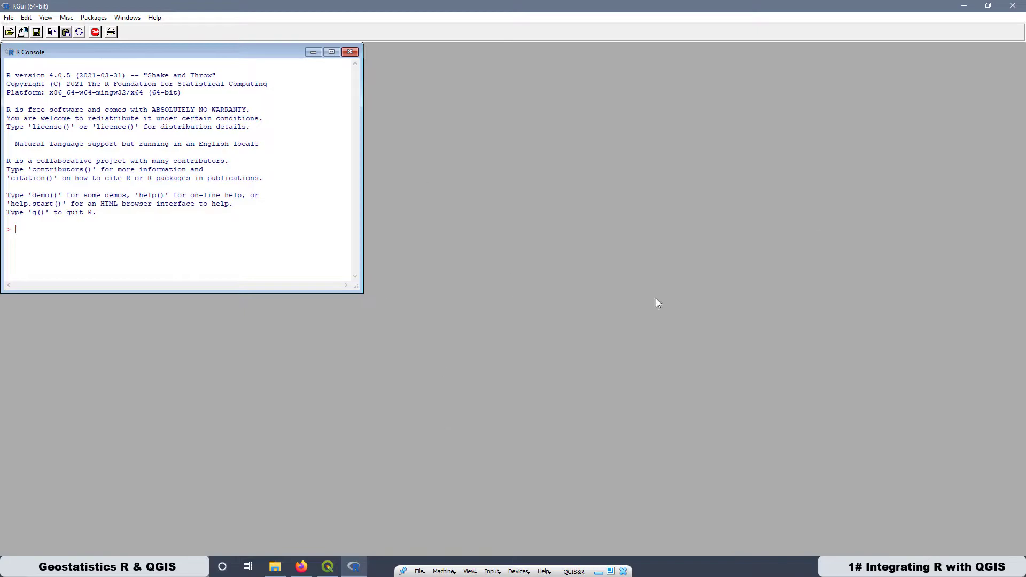
left_click(963, 6)
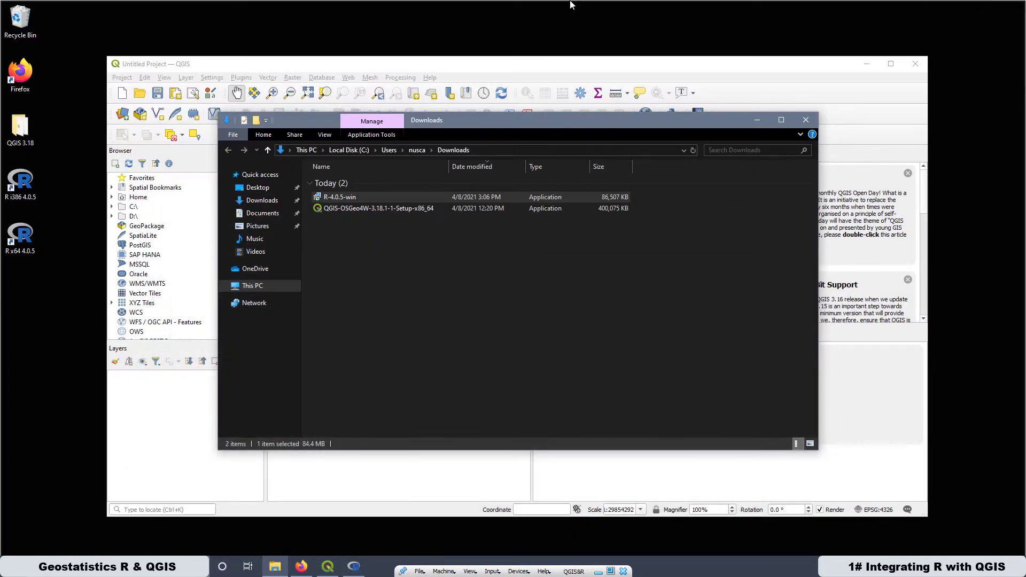
left_click(304, 566)
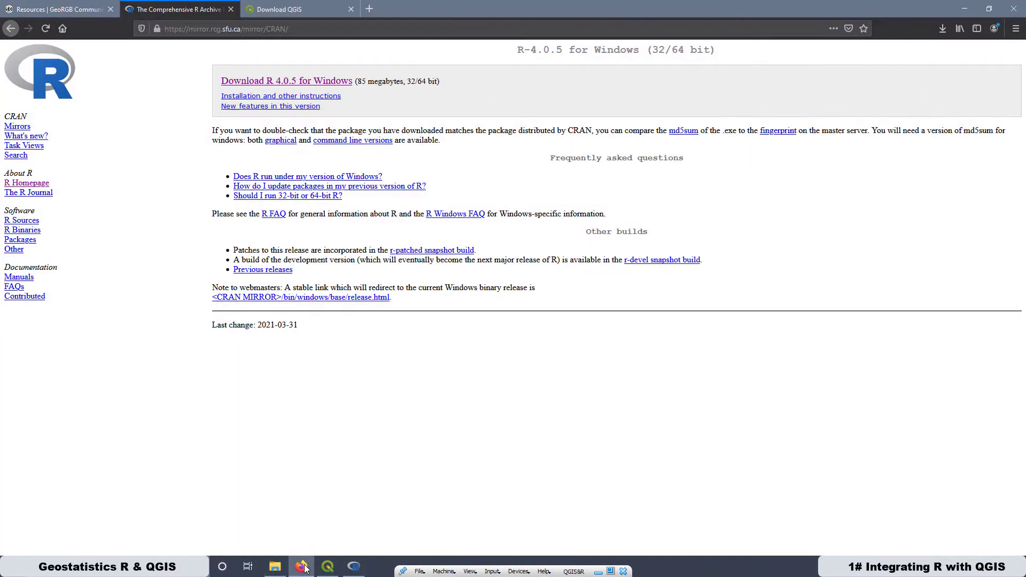
left_click(48, 10)
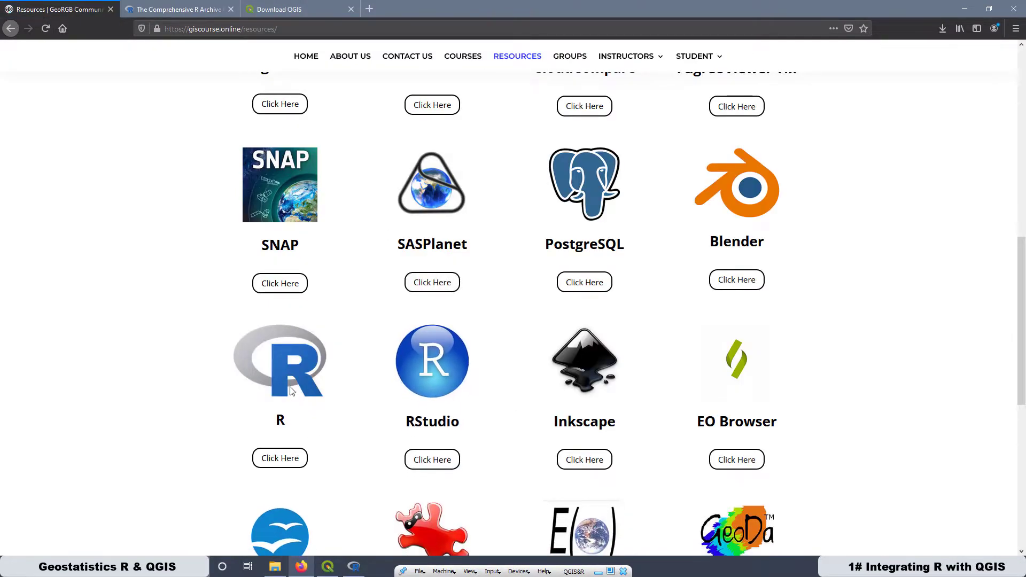
Follow the RStudio link to the free RStudio Desktop installers and save RStudio-1.4.1106.exe for Windows.
left_click(437, 465)
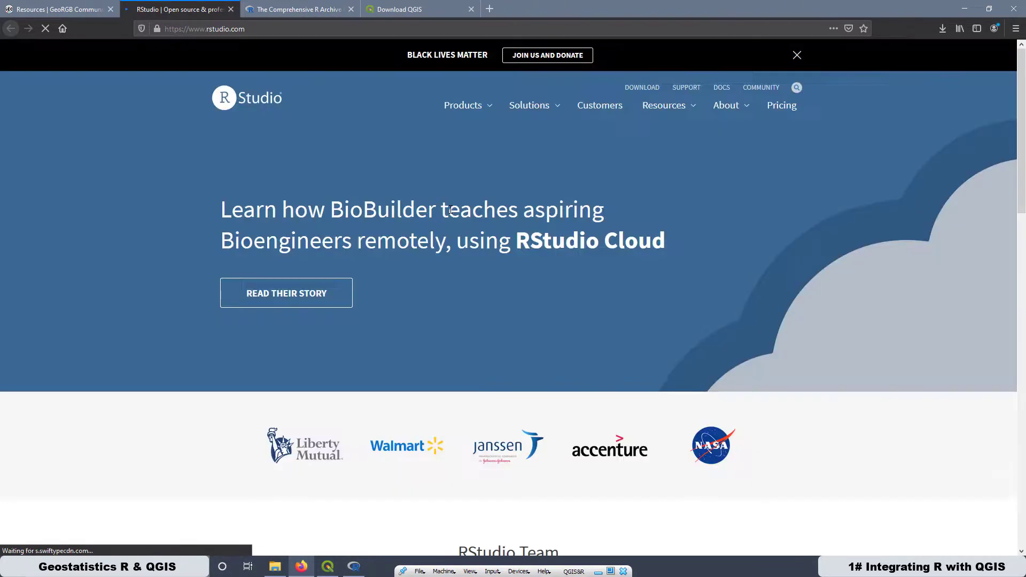
scroll(437, 220, "down", 12)
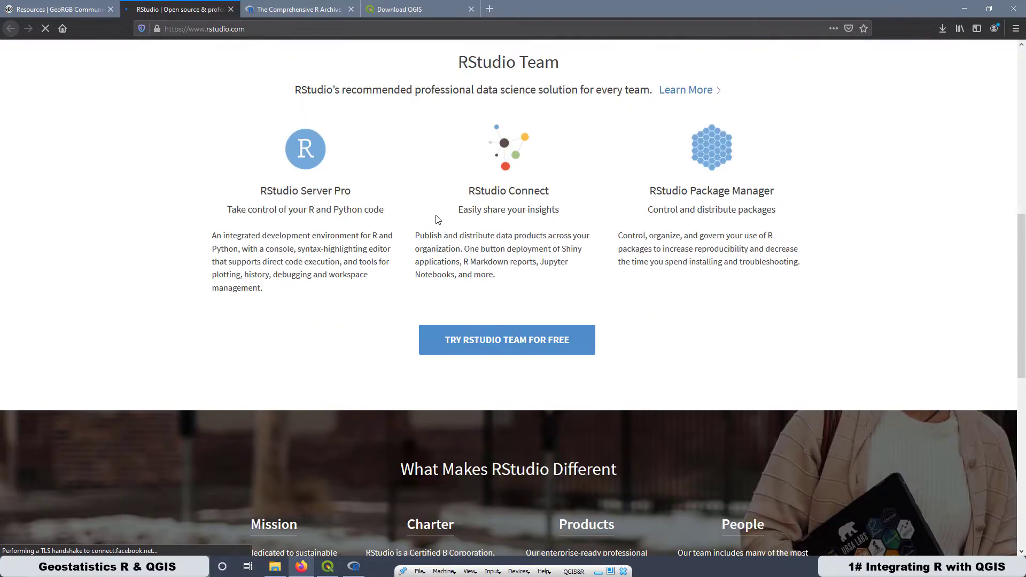
scroll(437, 219, "down", 5)
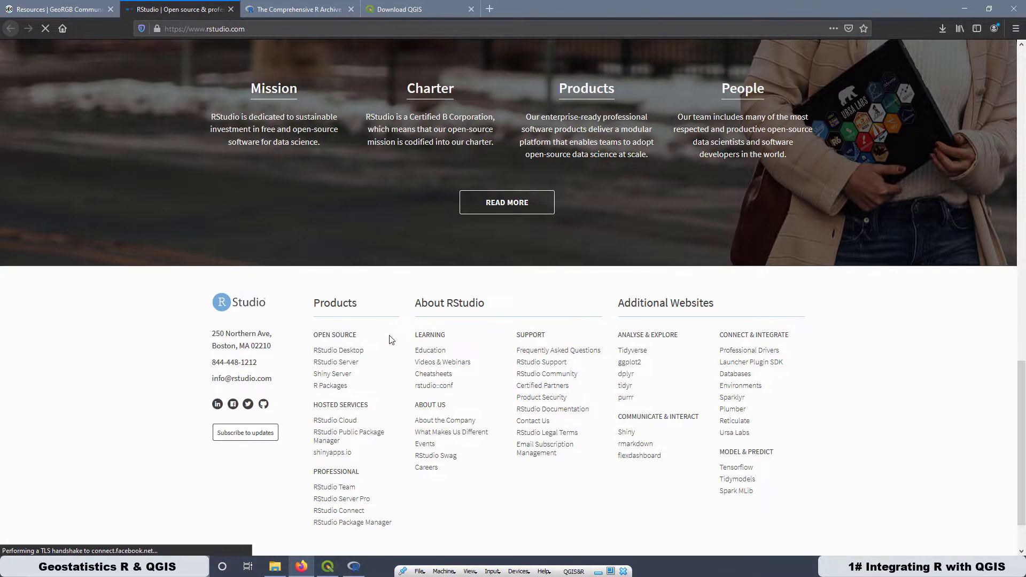
left_click(342, 351)
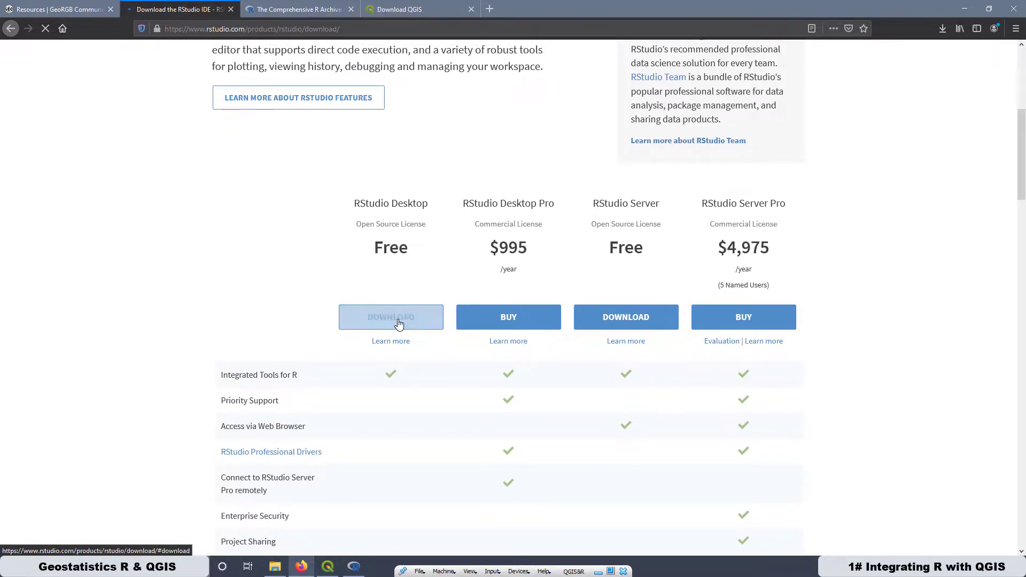
left_click(396, 323)
scroll(443, 246, "down", 1)
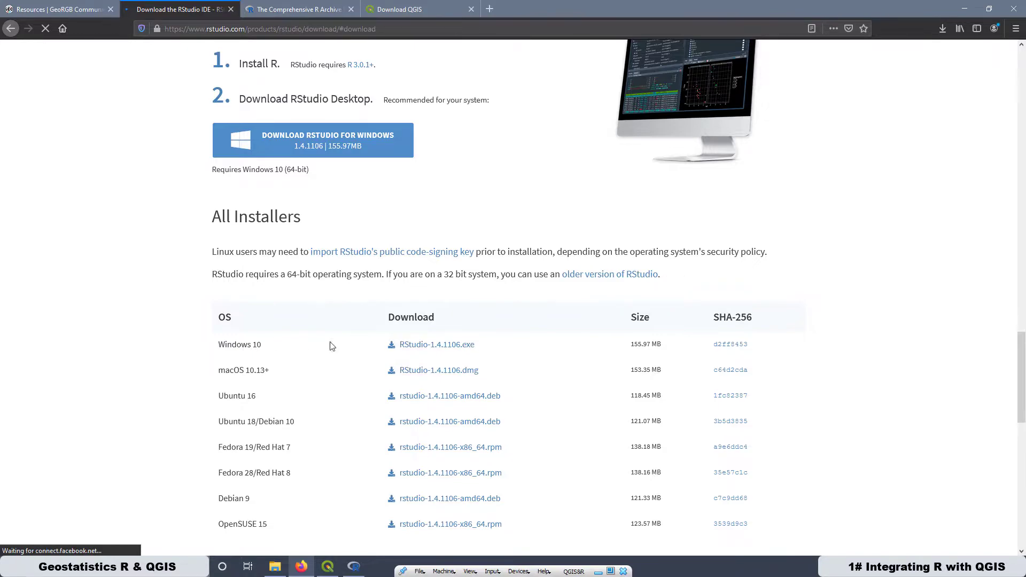
left_click(443, 345)
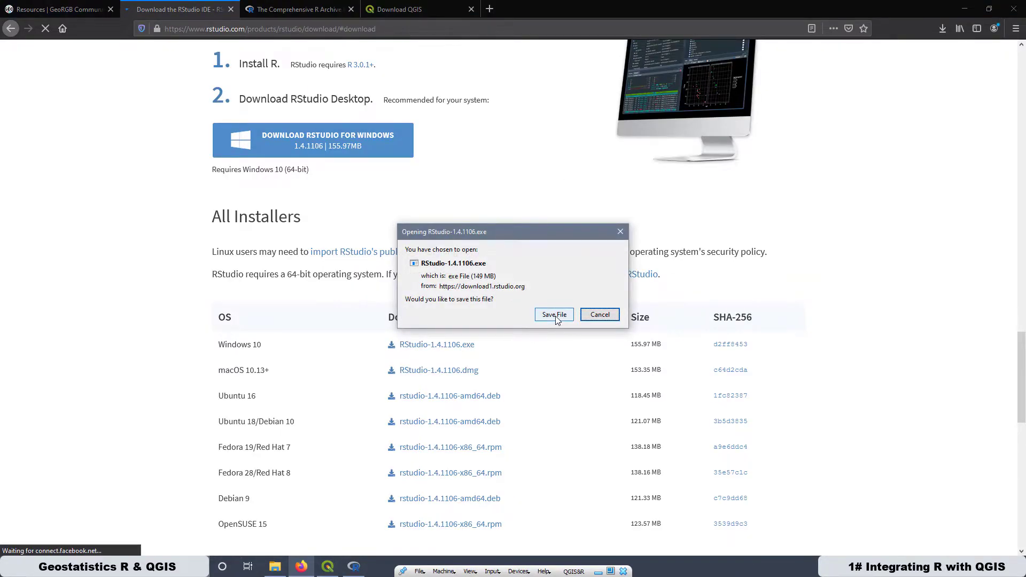
left_click(553, 315)
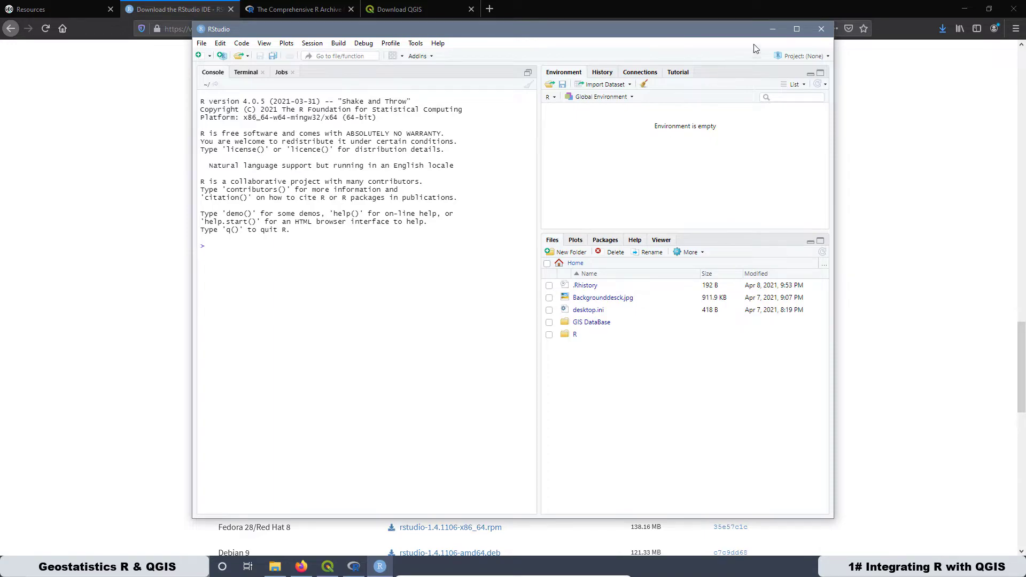
Minimize RStudio and the Downloads folder window, then restore RStudio.
left_click(771, 29)
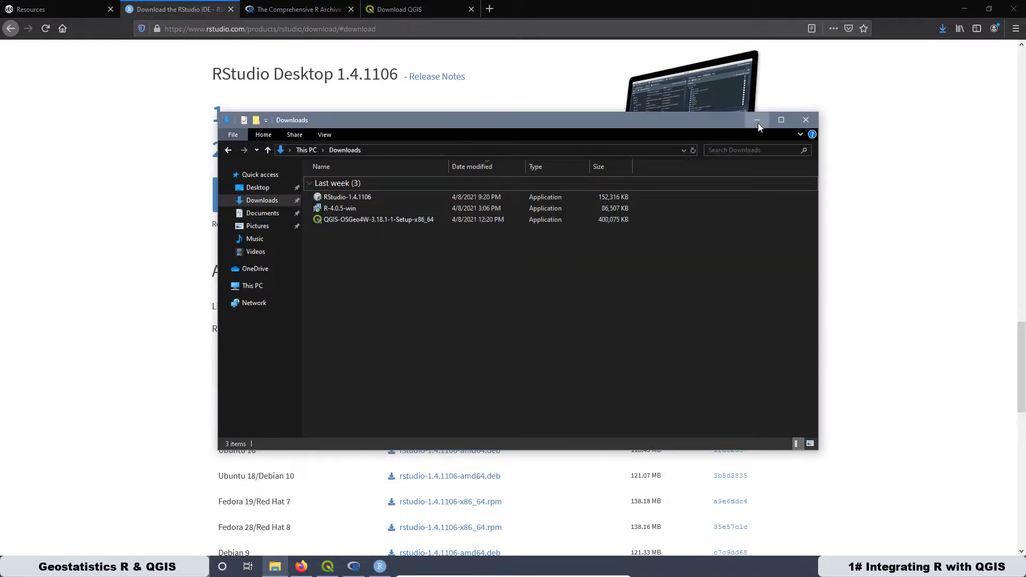
left_click(758, 123)
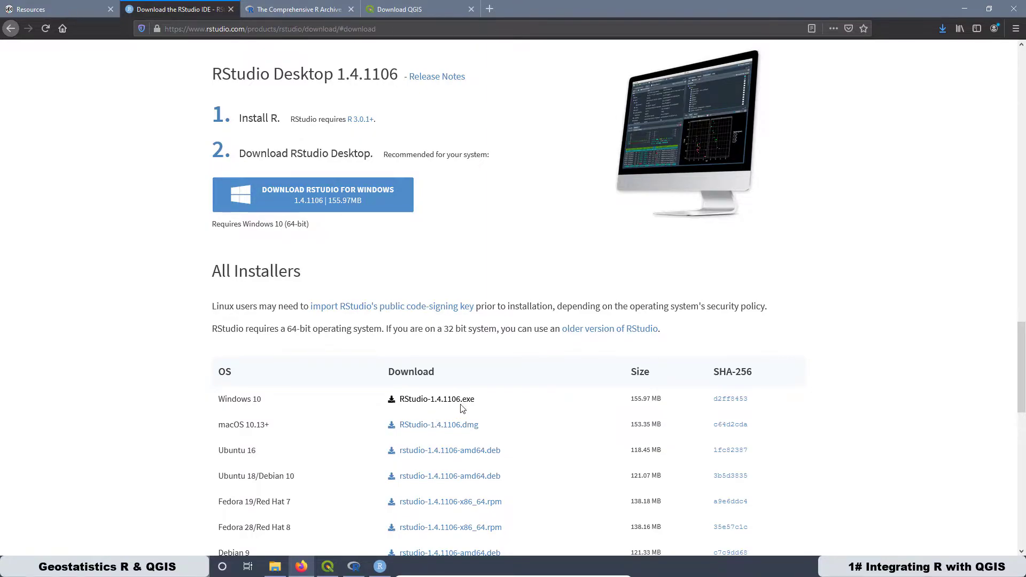
left_click(383, 570)
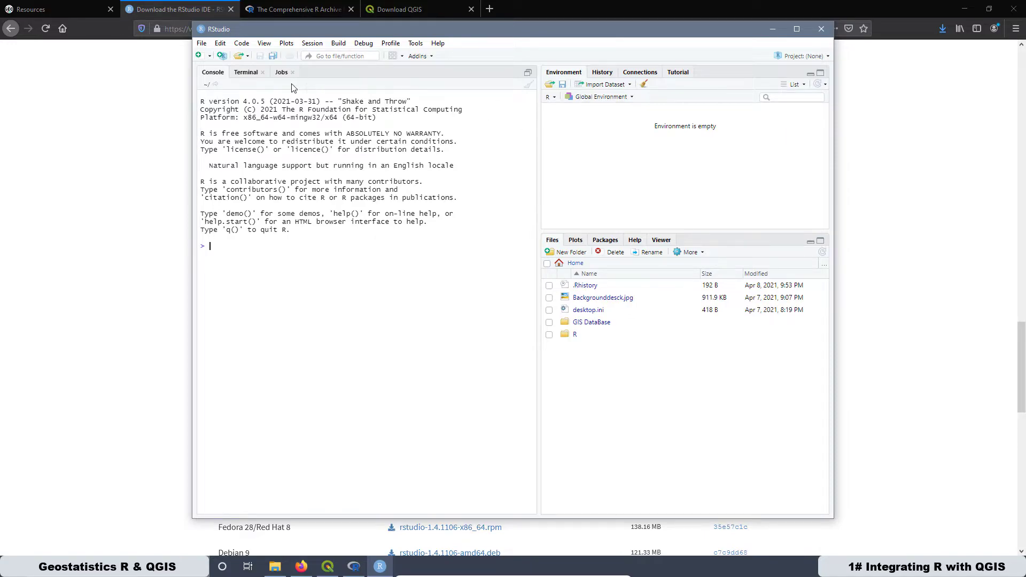
Create a blank R script and enlarge the console and environment panes.
left_click(210, 56)
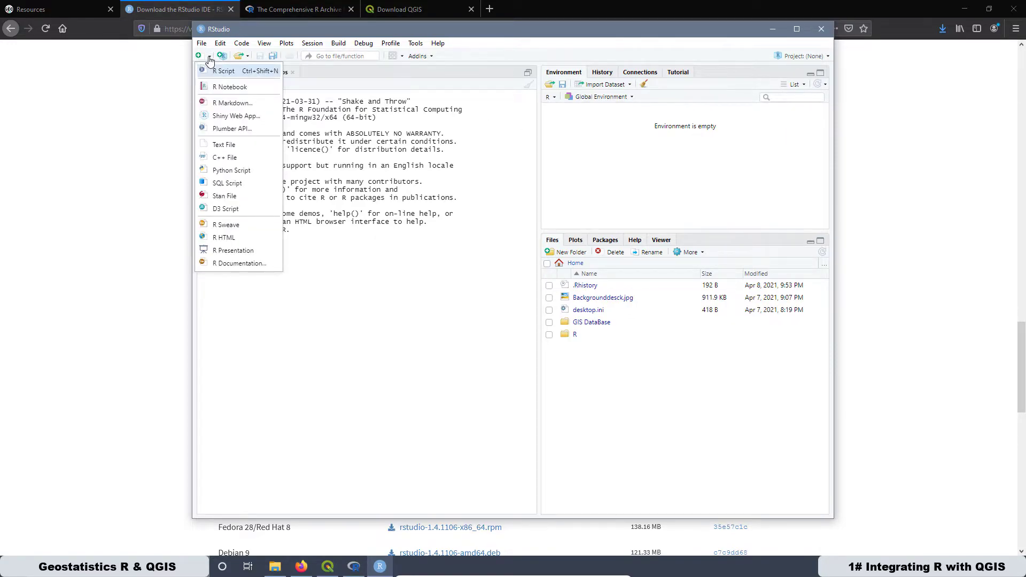
left_click(223, 72)
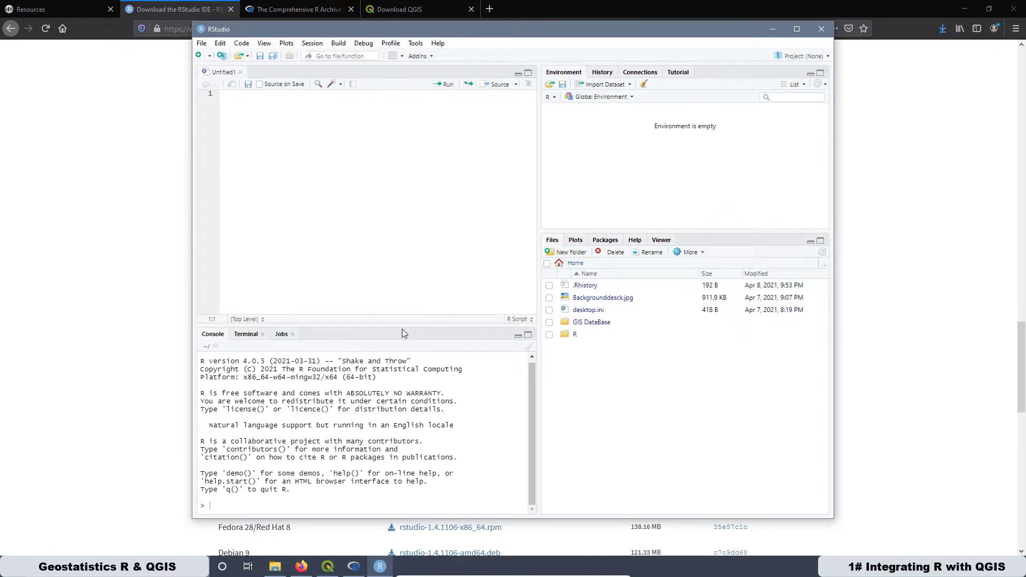
left_click_drag(404, 325, 403, 262)
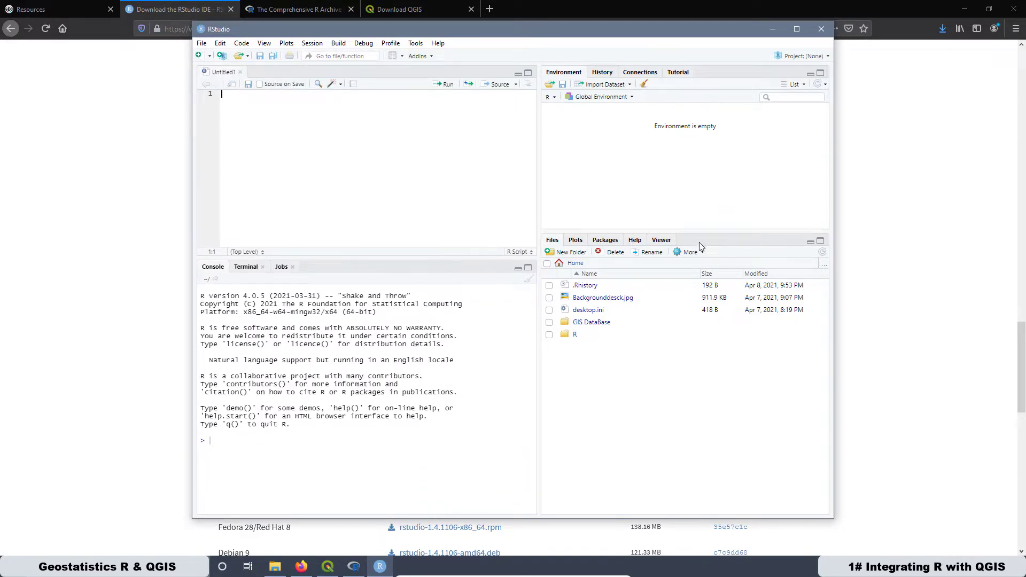
left_click_drag(738, 229, 736, 254)
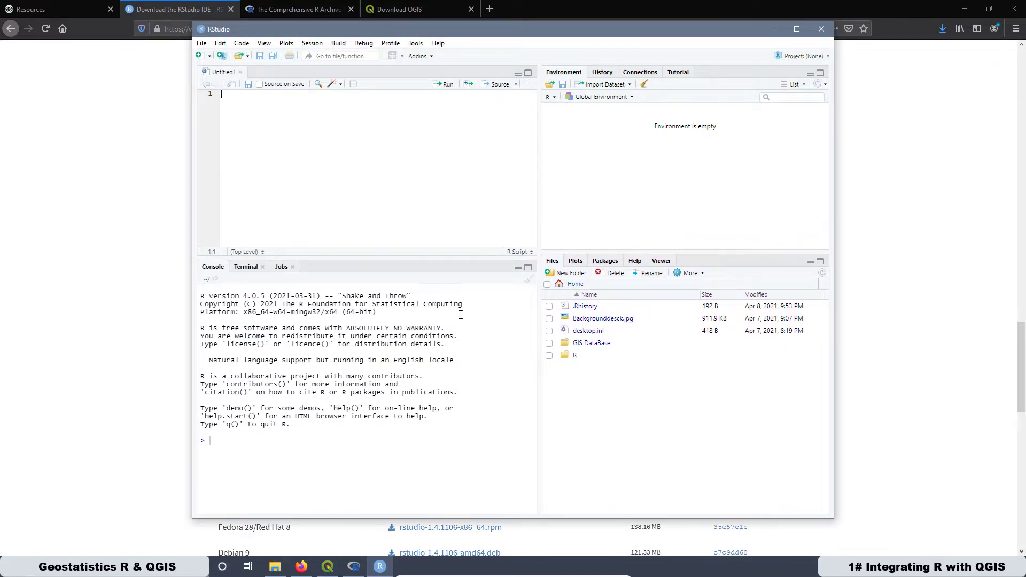
left_click(378, 188)
Pick the Merbivore editor theme under Global Options > Appearance and restart RStudio.
left_click(415, 43)
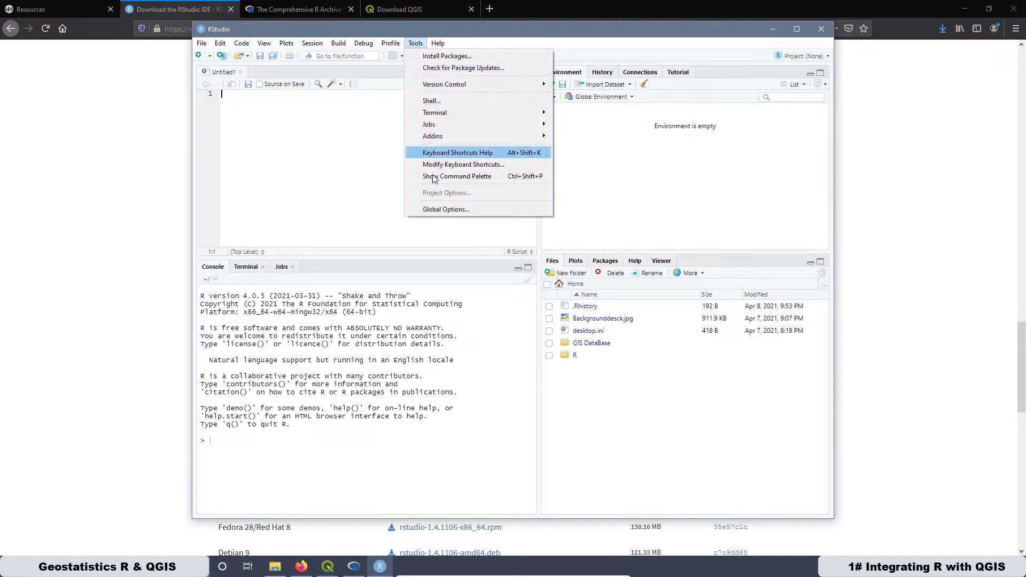
left_click(447, 212)
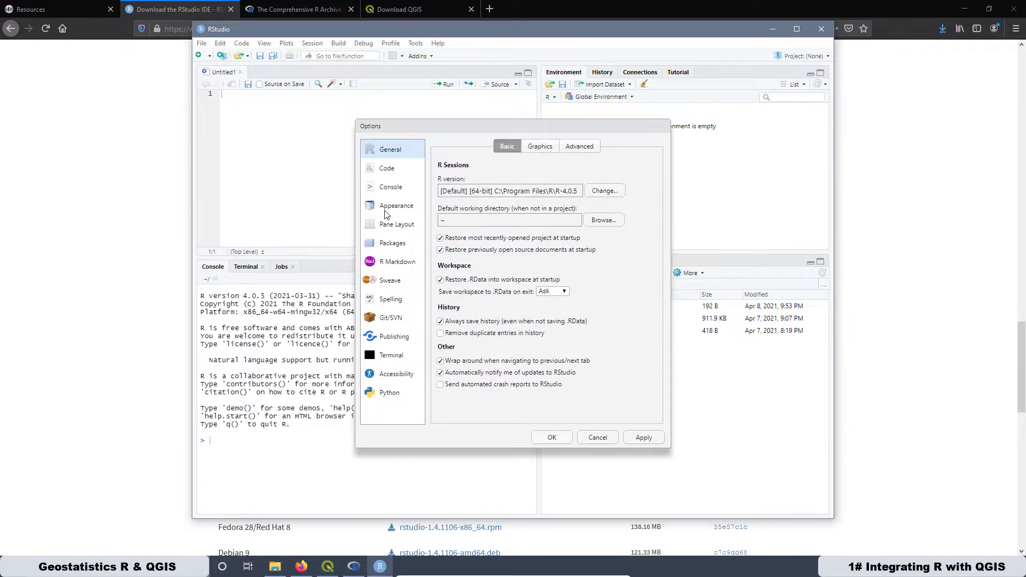
left_click(385, 211)
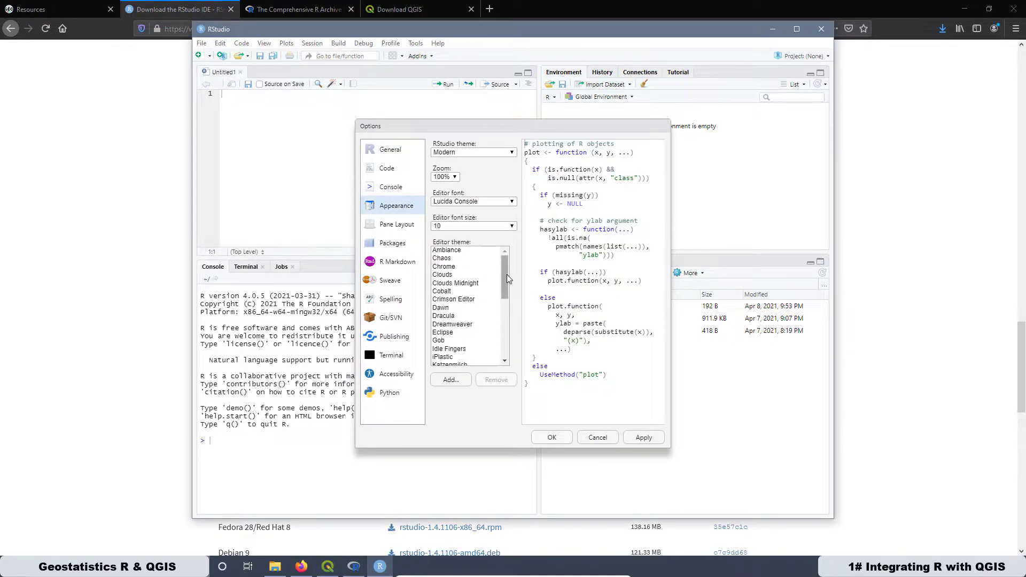
left_click_drag(507, 274, 504, 299)
left_click(446, 321)
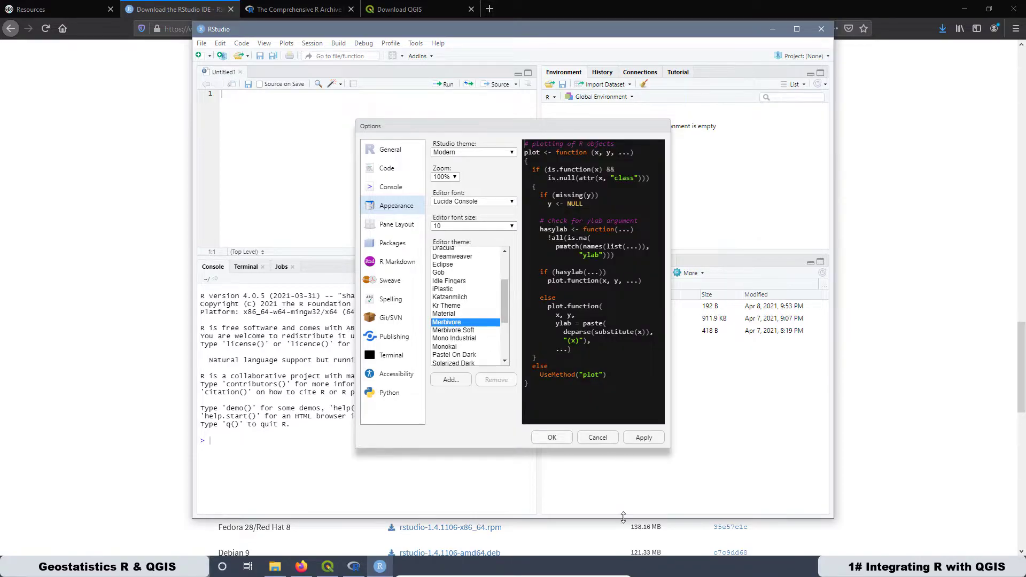
left_click(544, 440)
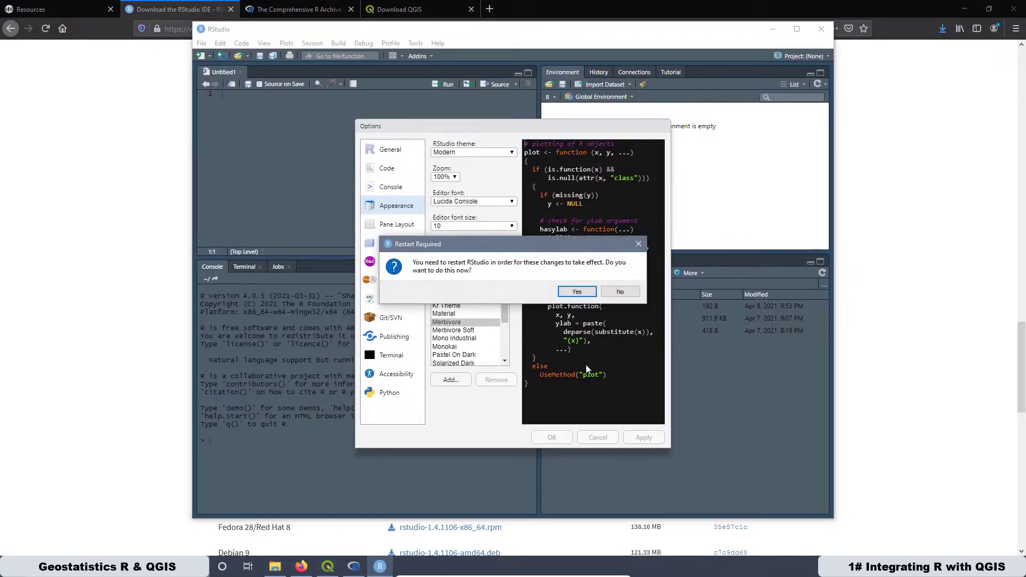
left_click(578, 292)
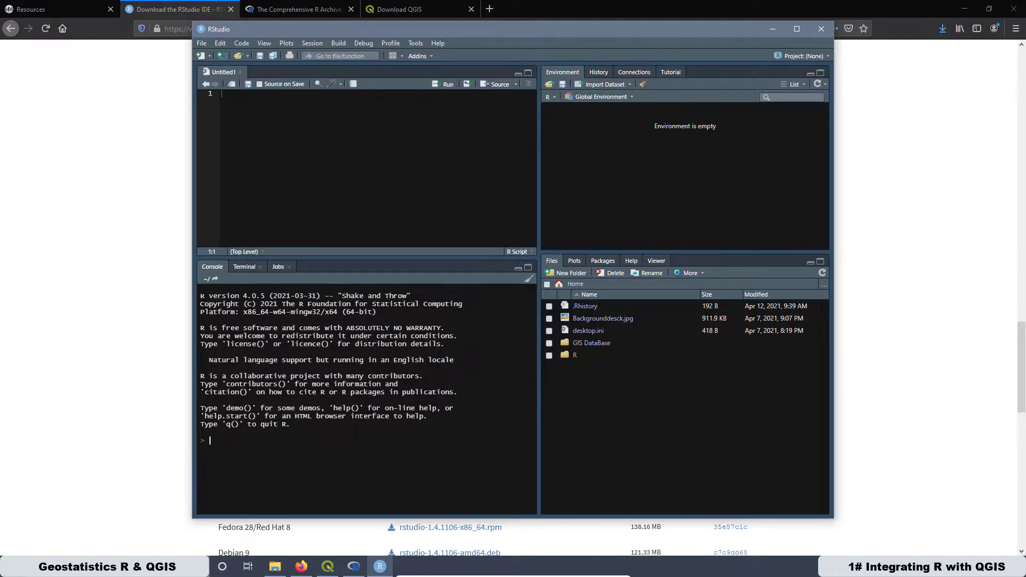
Bring QGIS forward and expand the Processing providers list in Settings > Options.
left_click(328, 566)
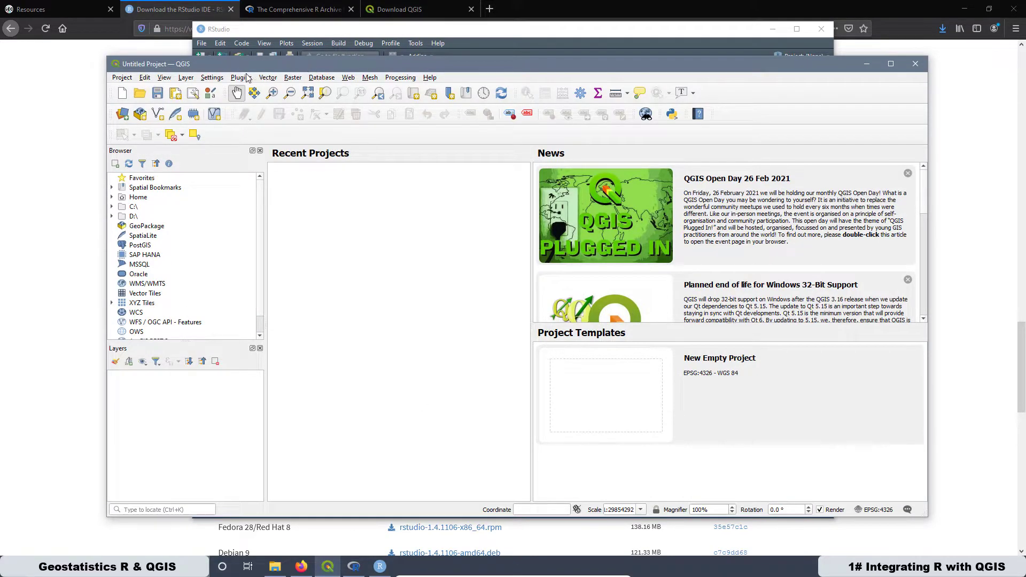
left_click(213, 77)
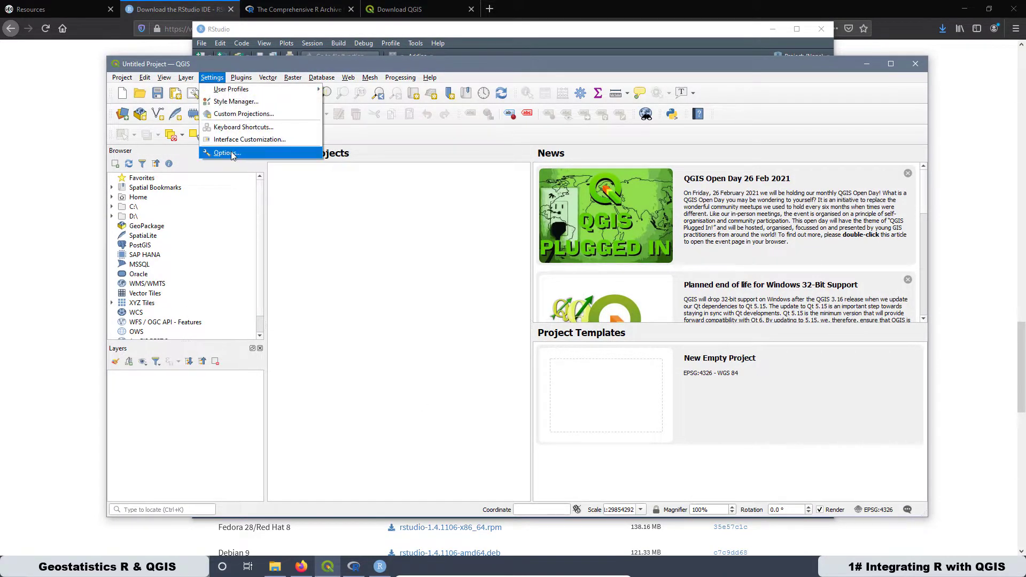
left_click(230, 153)
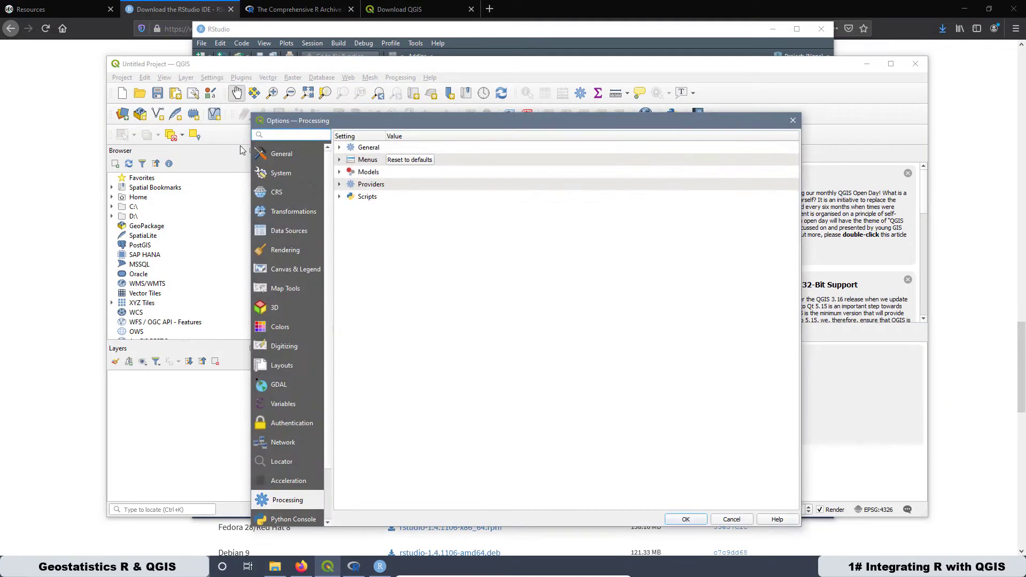
left_click(339, 184)
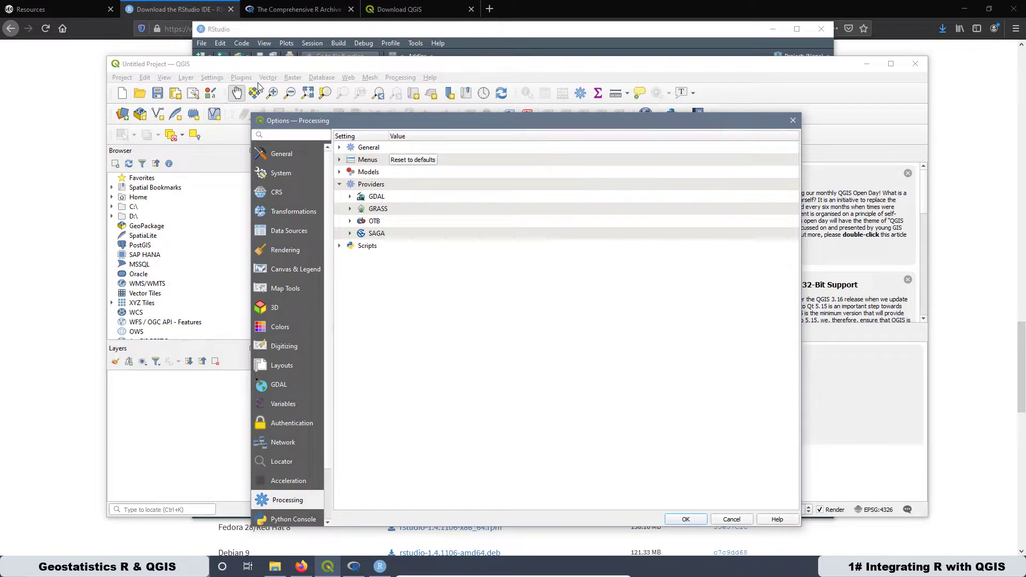
Close Options, search the plugin manager for 'processing', and install Processing R Provider.
left_click(790, 122)
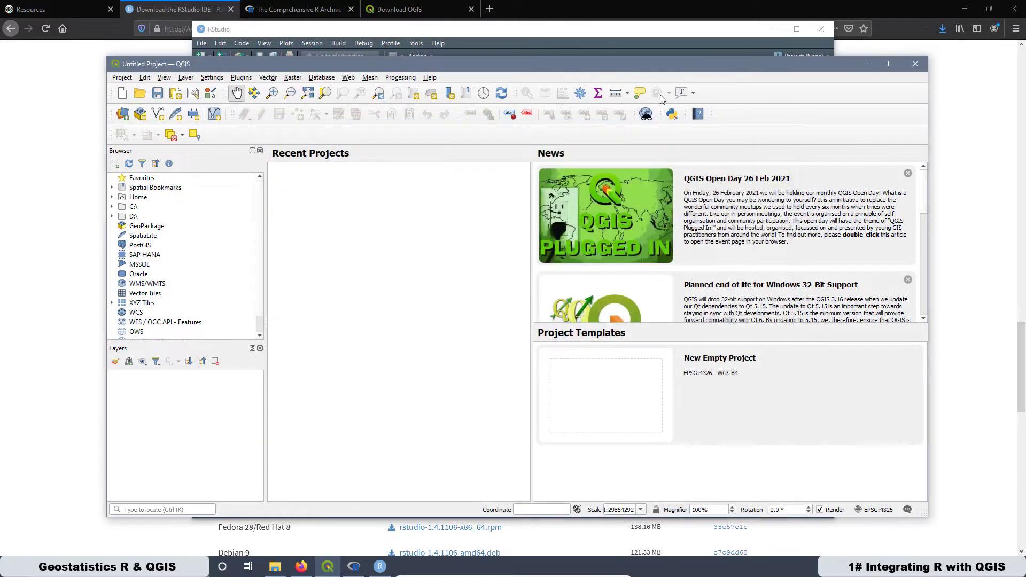
left_click(240, 78)
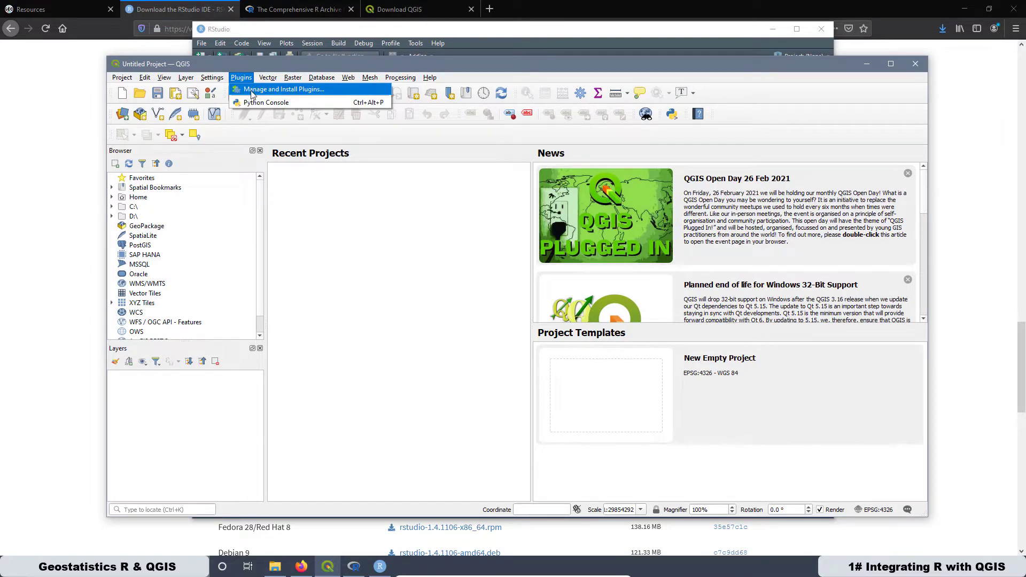
left_click(254, 91)
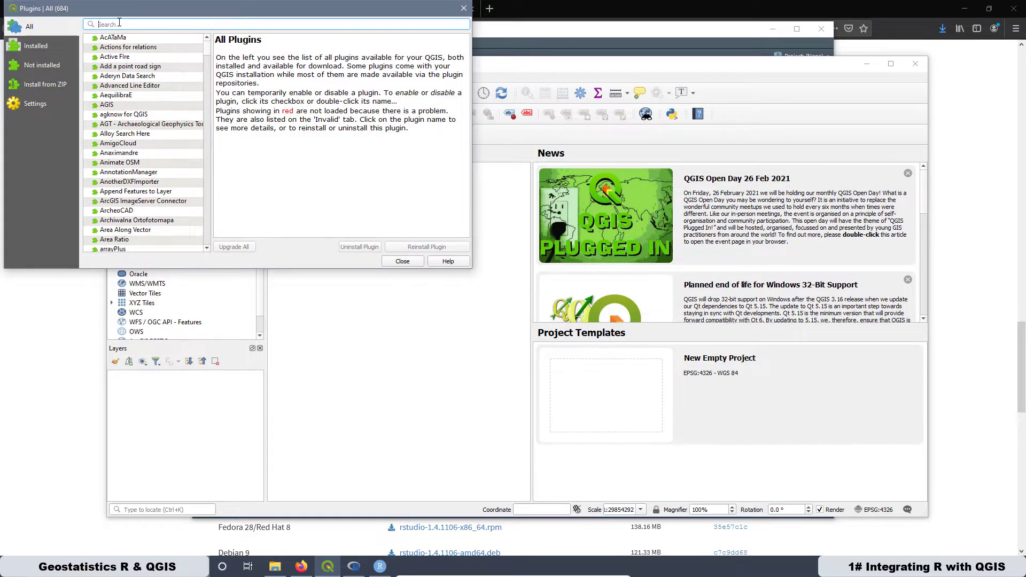
type("pro")
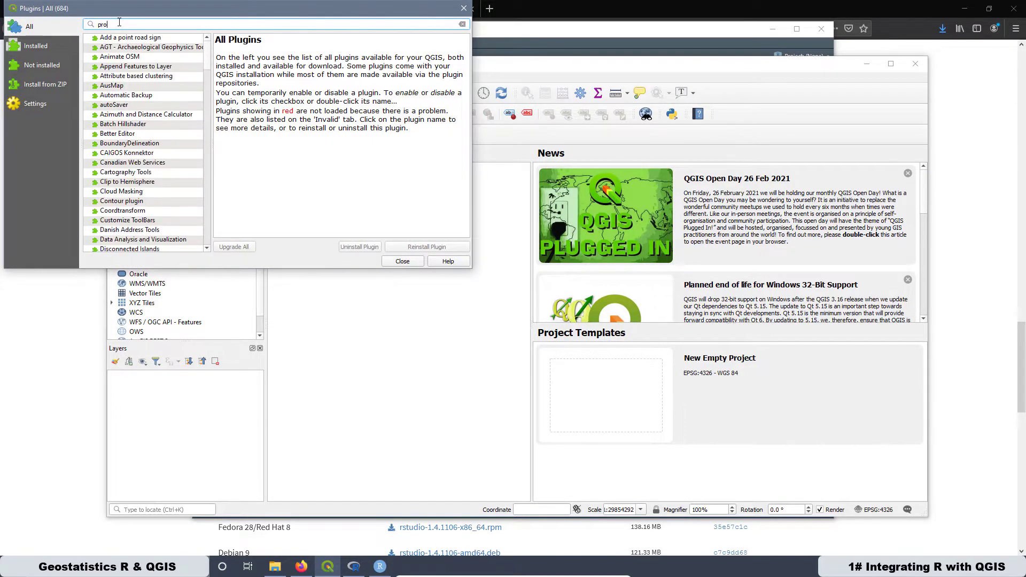
type("cess")
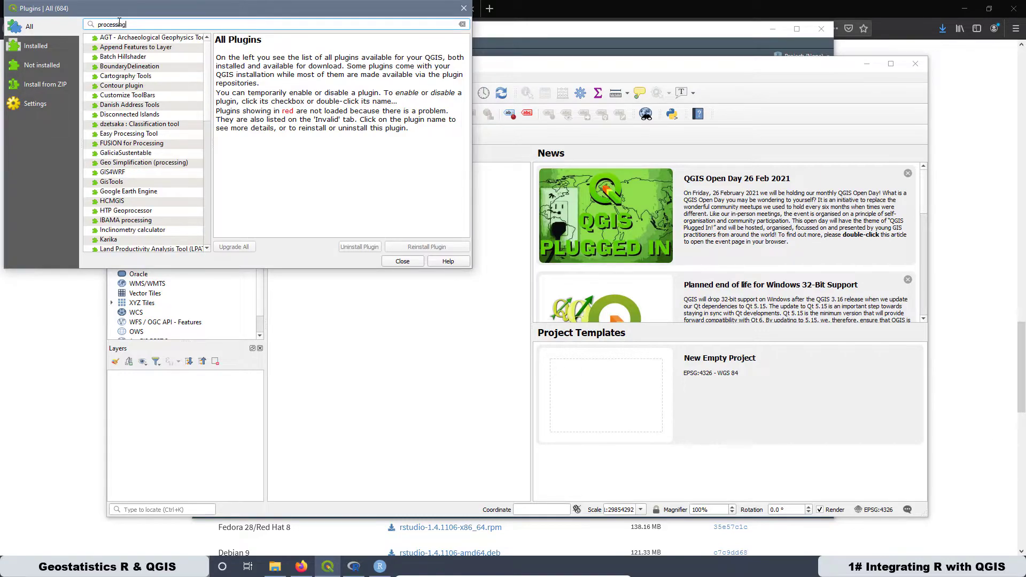
type("ing")
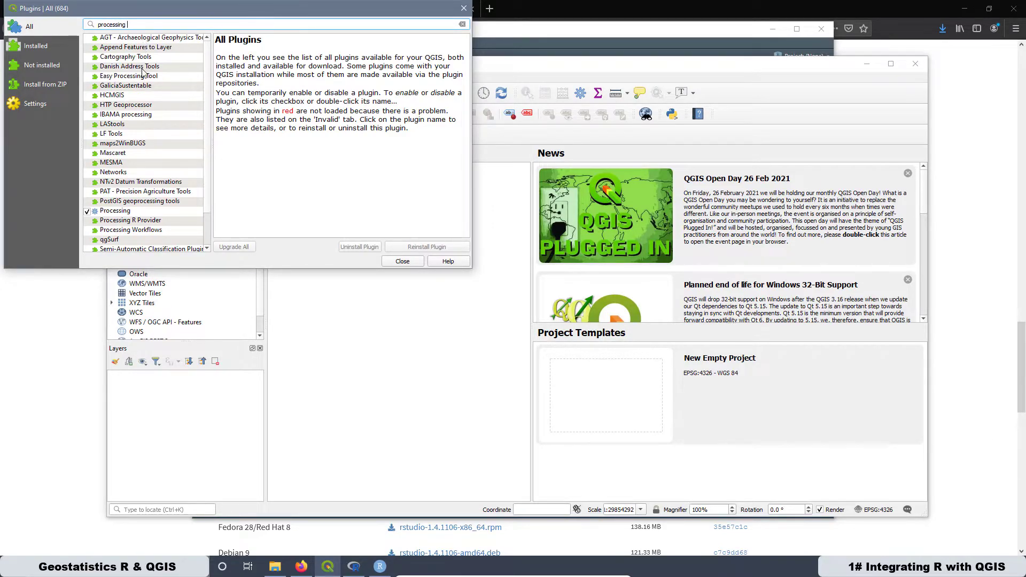
left_click(122, 221)
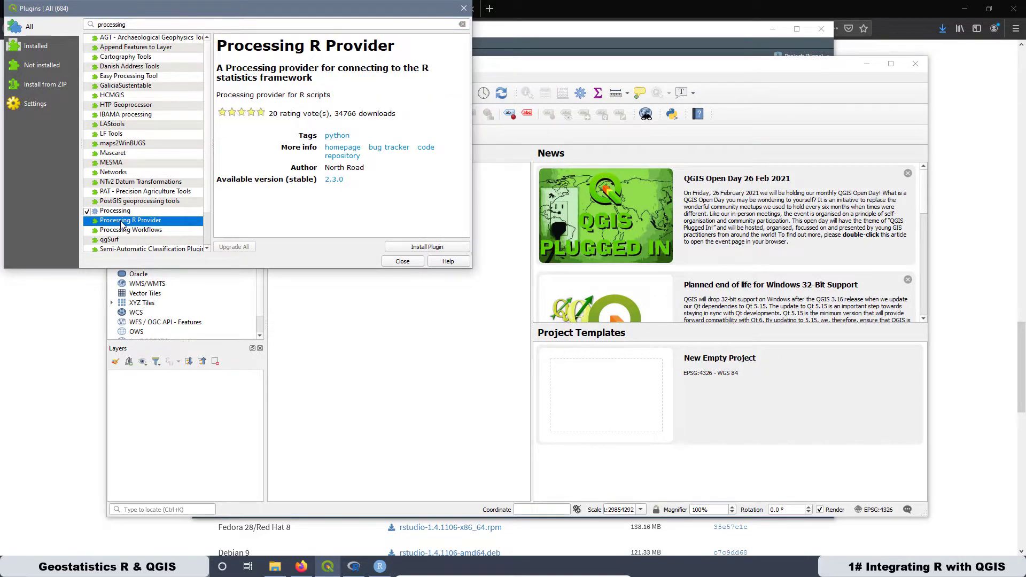
left_click(439, 247)
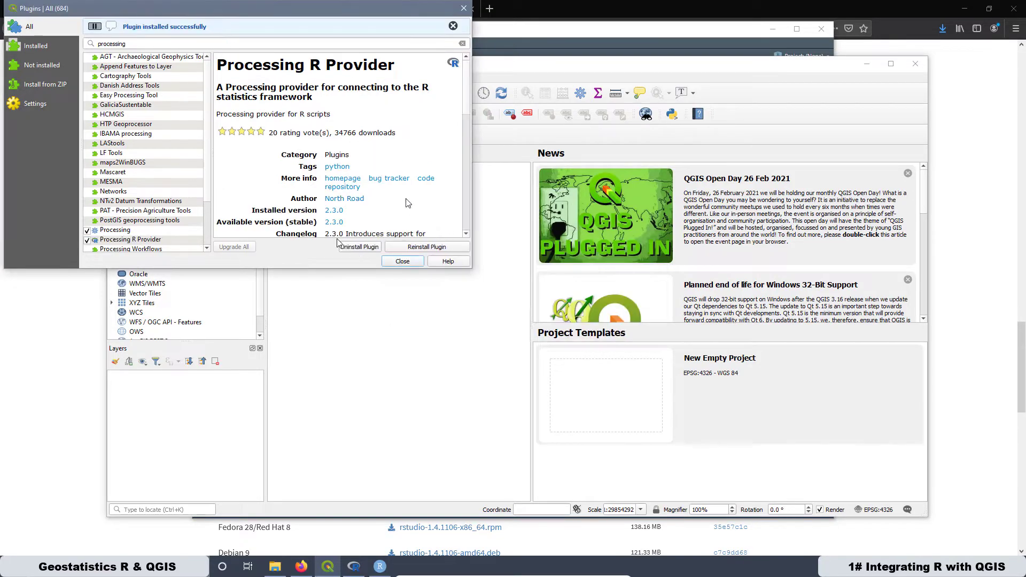
left_click(401, 261)
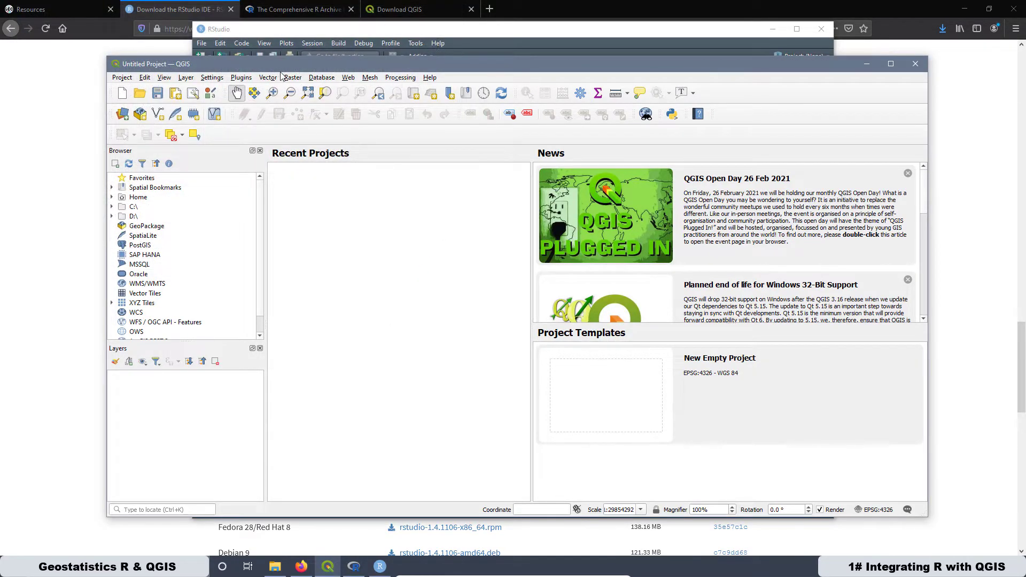
Under Options > Processing > Providers > R, enable 64-bit, review the R scripts folder, and apply.
left_click(241, 78)
mouse_move(212, 78)
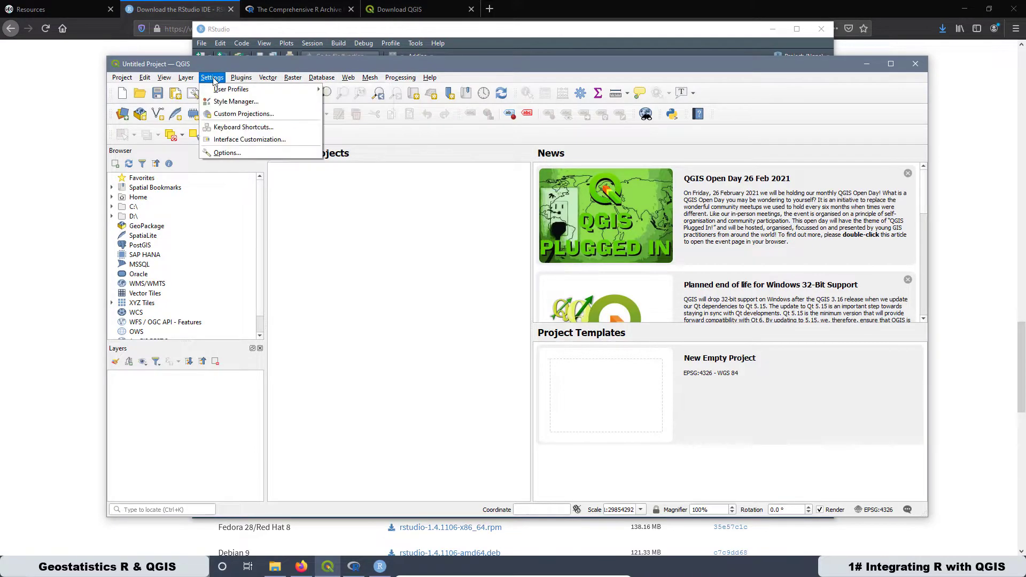
left_click(229, 154)
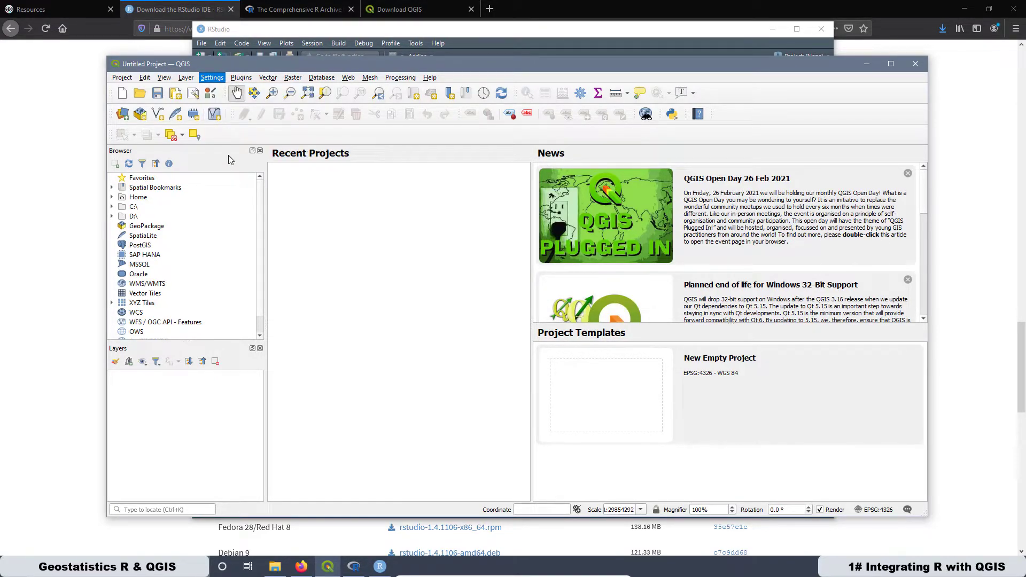
left_click(343, 202)
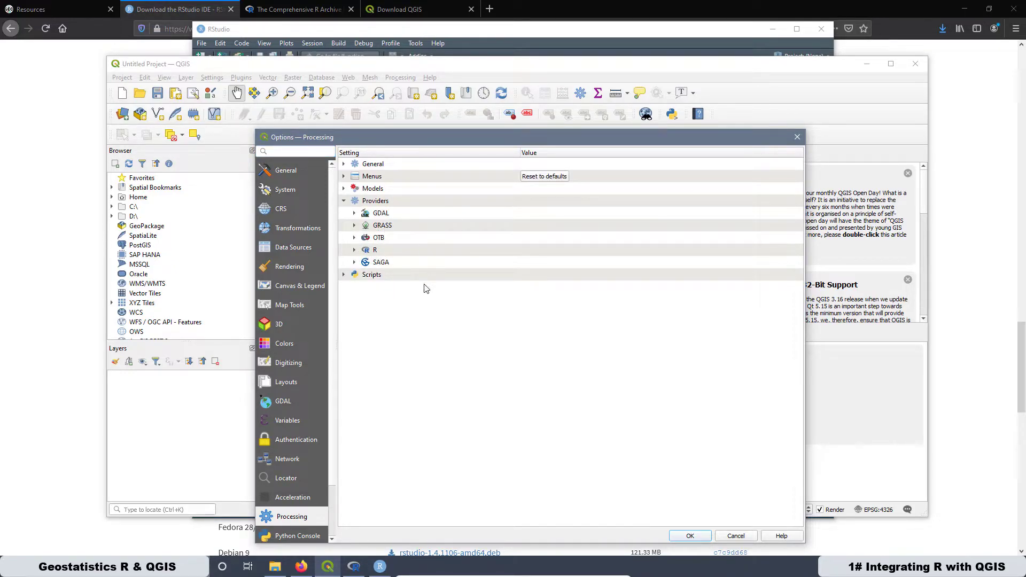
left_click(355, 250)
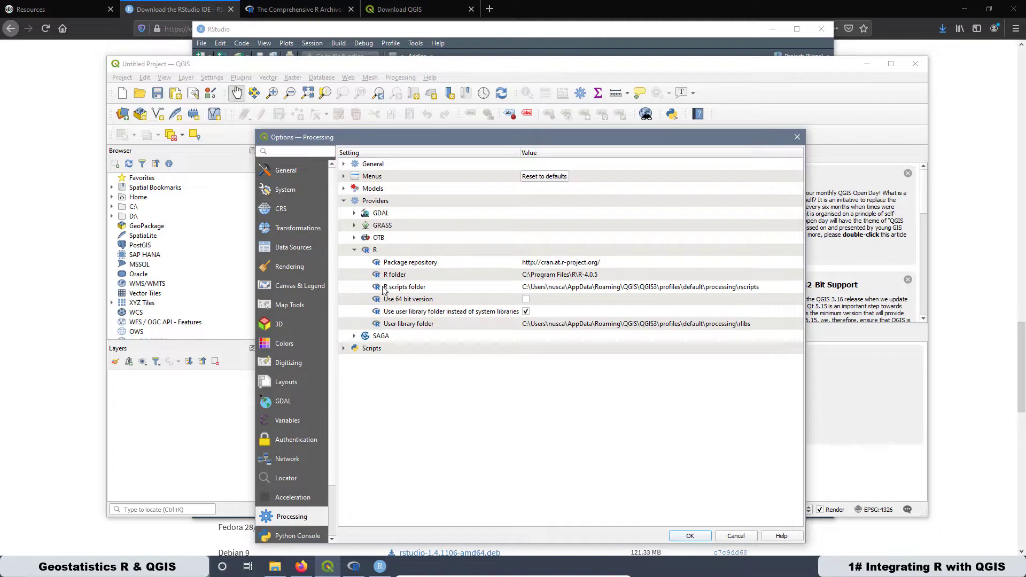
left_click(731, 289)
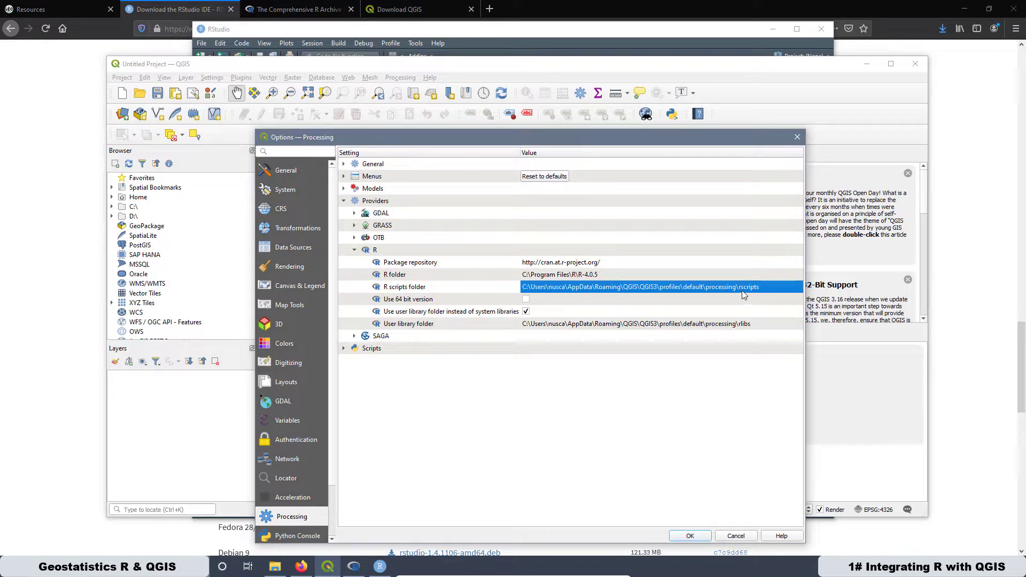
left_click(680, 289)
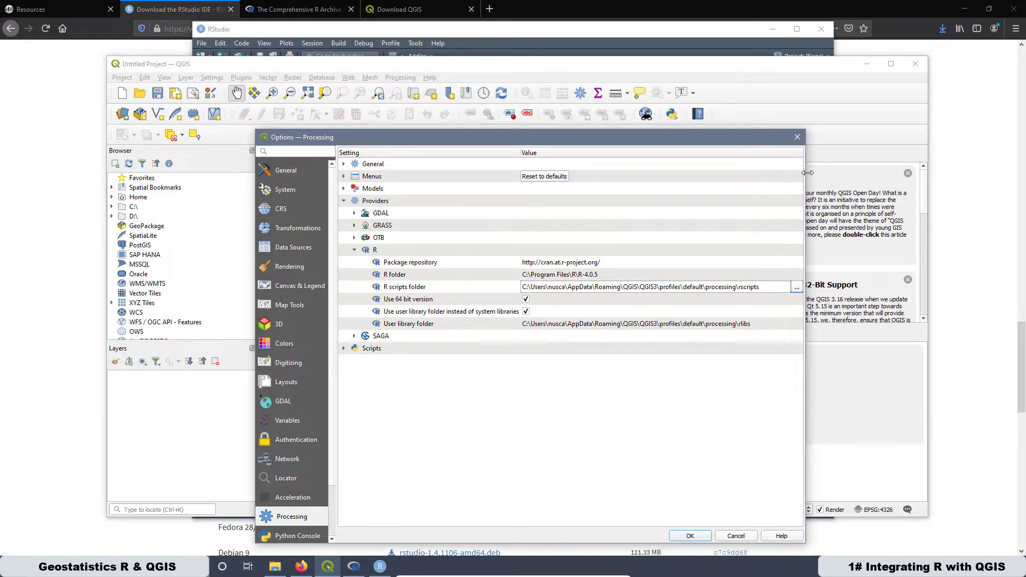
left_click(796, 139)
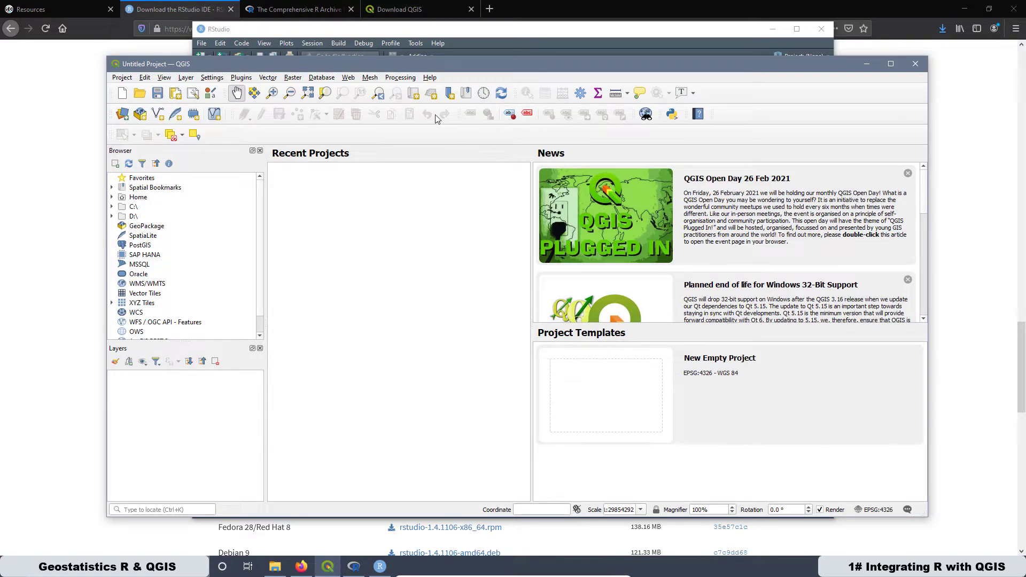
Show the Processing Toolbox, then close and relaunch QGIS Desktop 3.18.1 from Windows search.
left_click(400, 79)
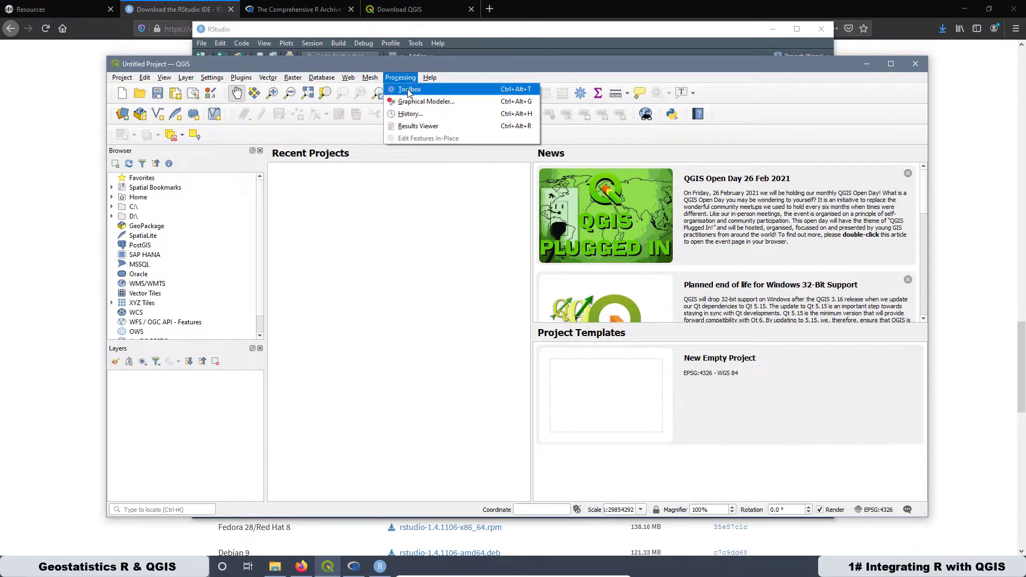
left_click(409, 90)
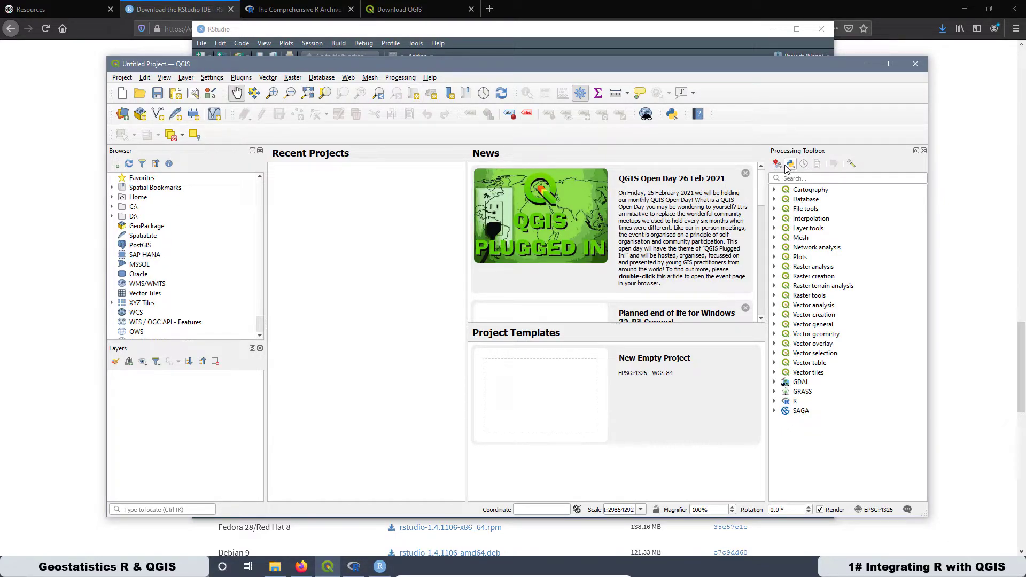
left_click(913, 70)
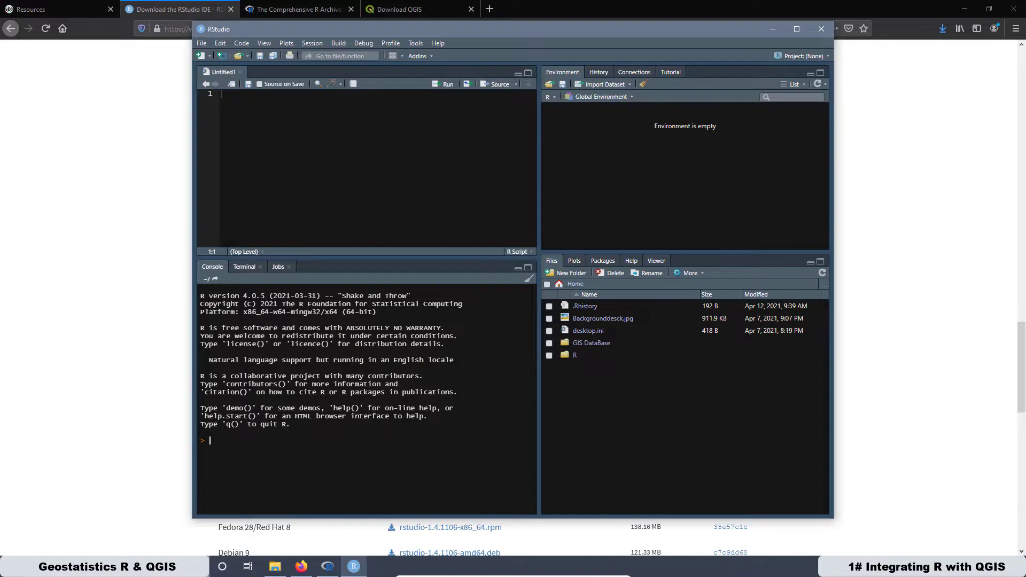
left_click(222, 567)
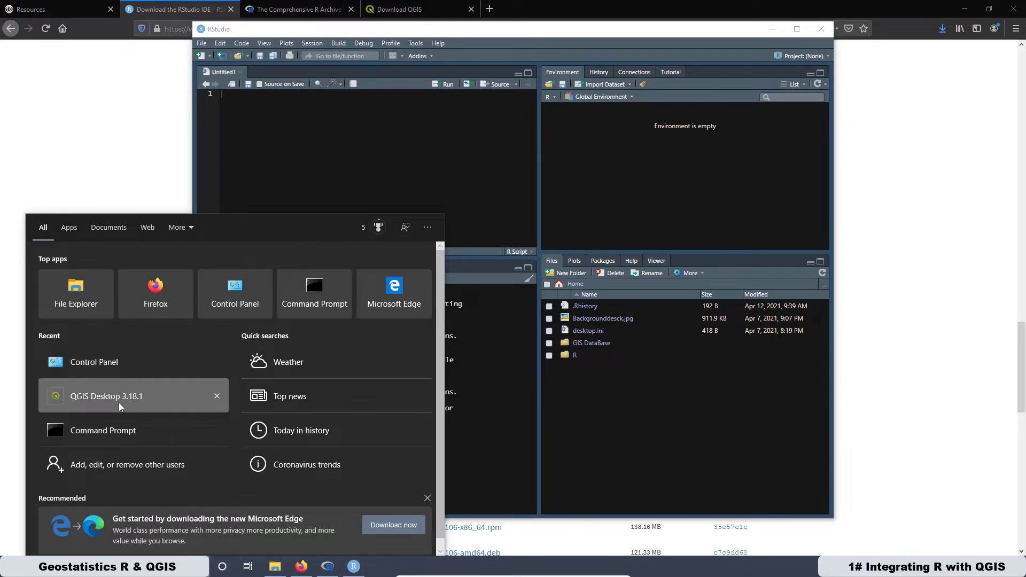
left_click(119, 405)
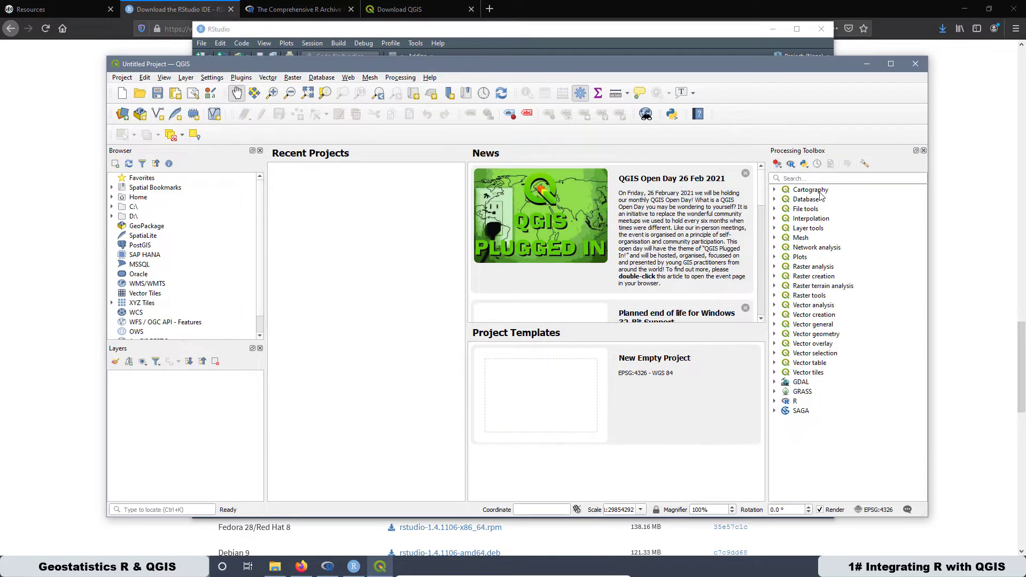
Start a new R script from the toolbox, then close the empty R Script Editor.
left_click(792, 166)
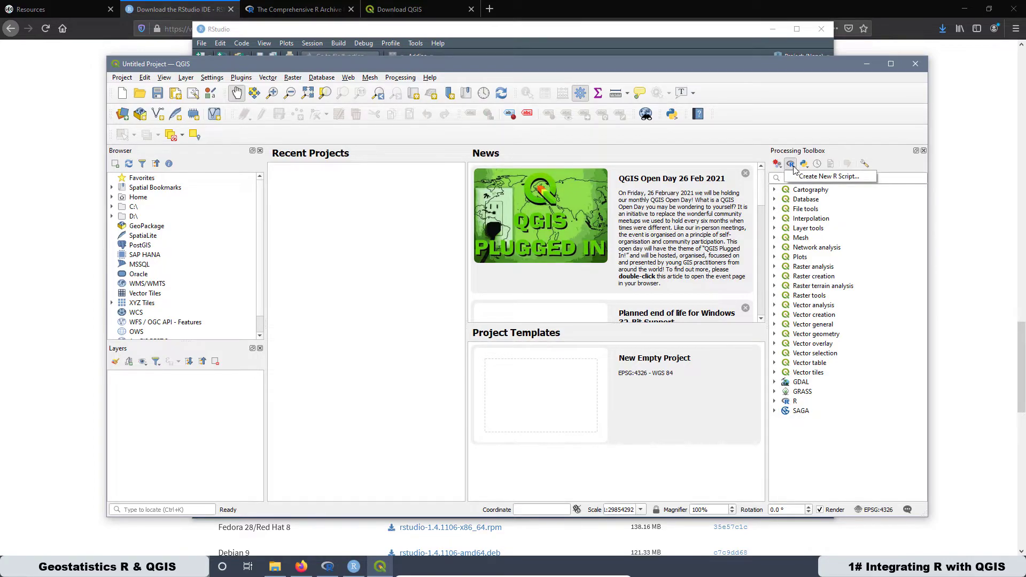
left_click(821, 178)
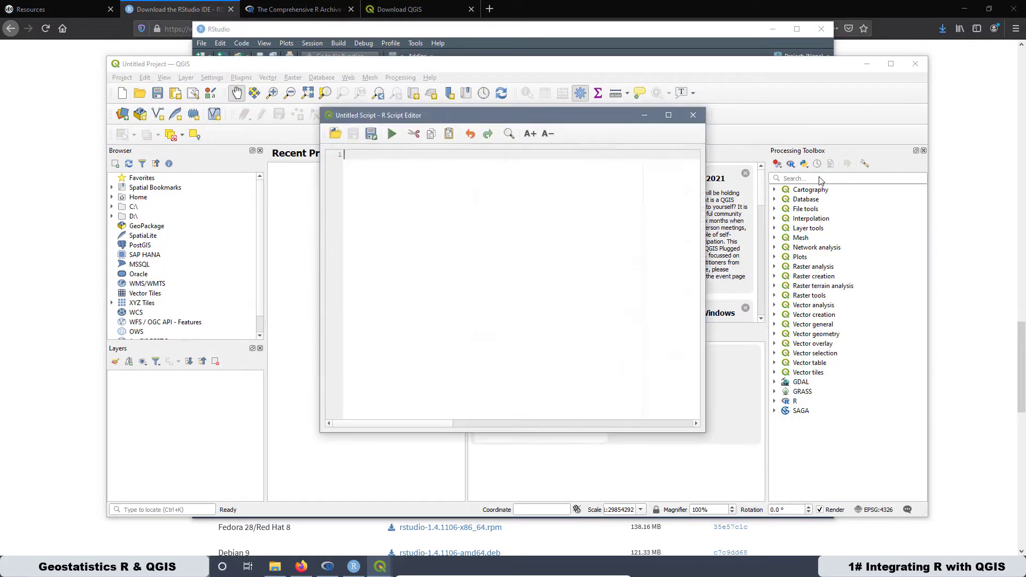
left_click(692, 116)
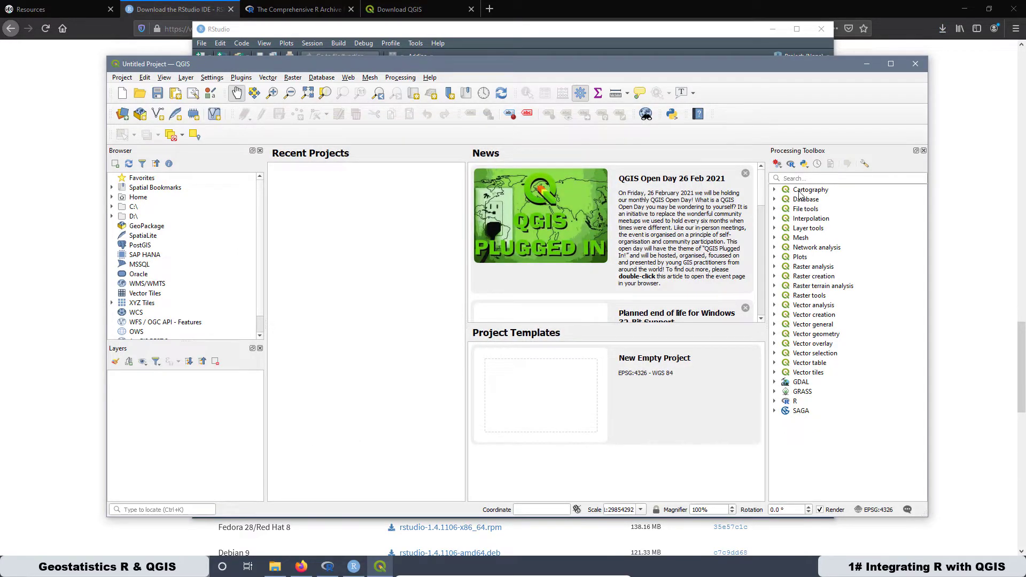
Expand the R group and browse the Min_Max, Scatterplot, test_sf and test_sp scripts.
left_click(774, 401)
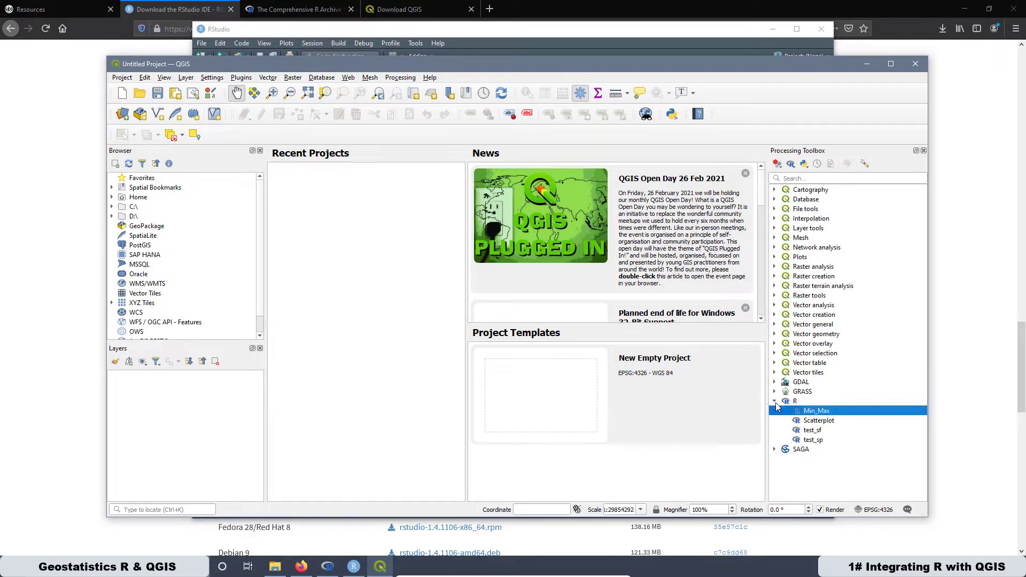
left_click(815, 423)
left_click(810, 432)
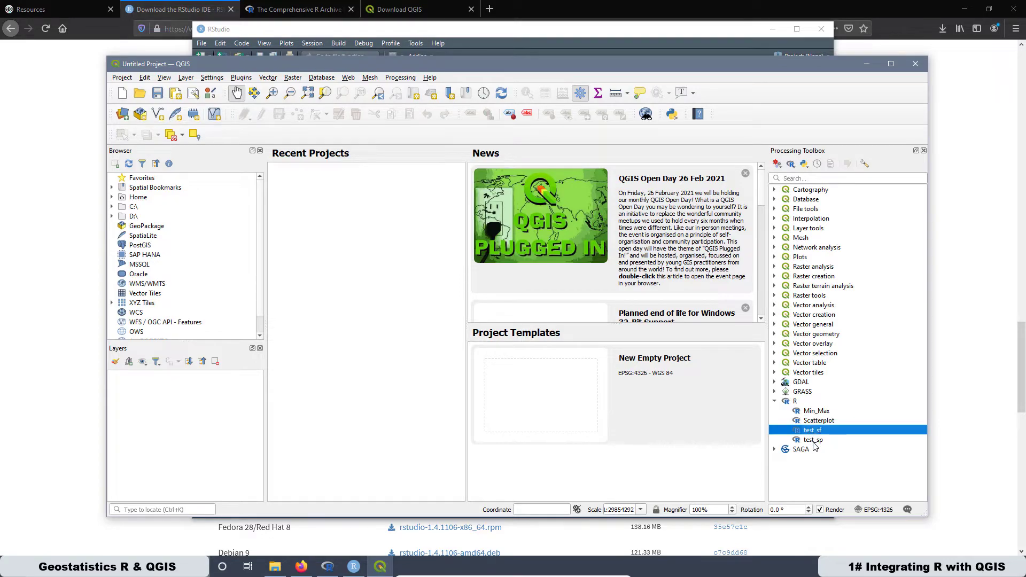
left_click(813, 441)
left_click(811, 430)
left_click(815, 421)
left_click(814, 411)
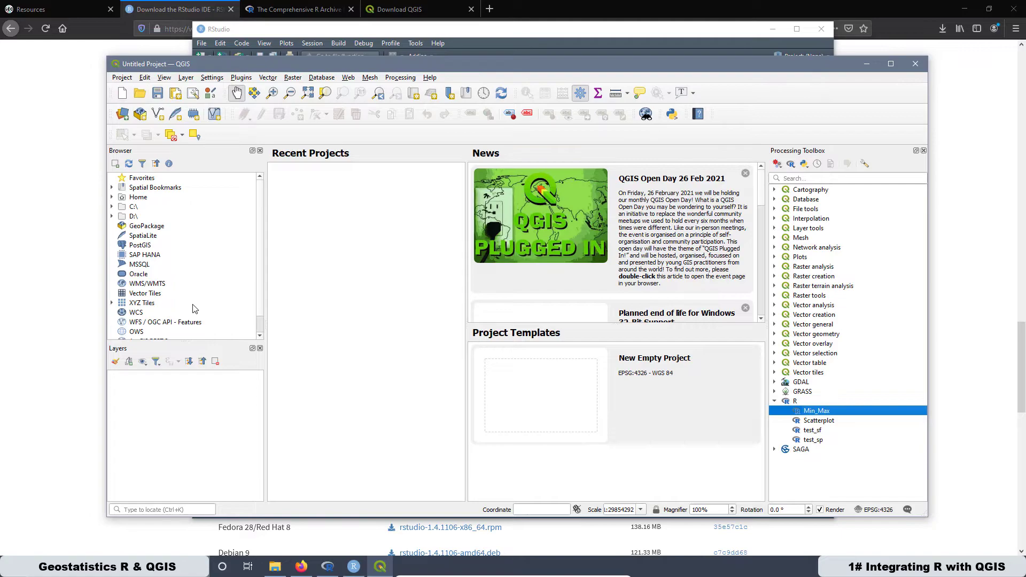
In a new Firefox tab, paste the copied address and load the QGIS-Processing GitHub repository.
left_click(489, 10)
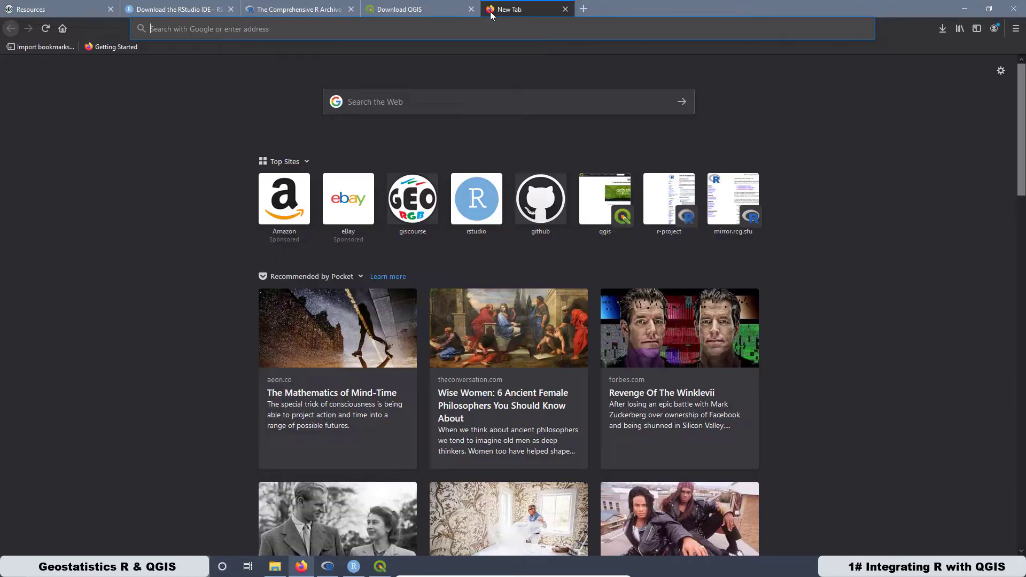
left_click(162, 31)
right_click(162, 31)
left_click(188, 76)
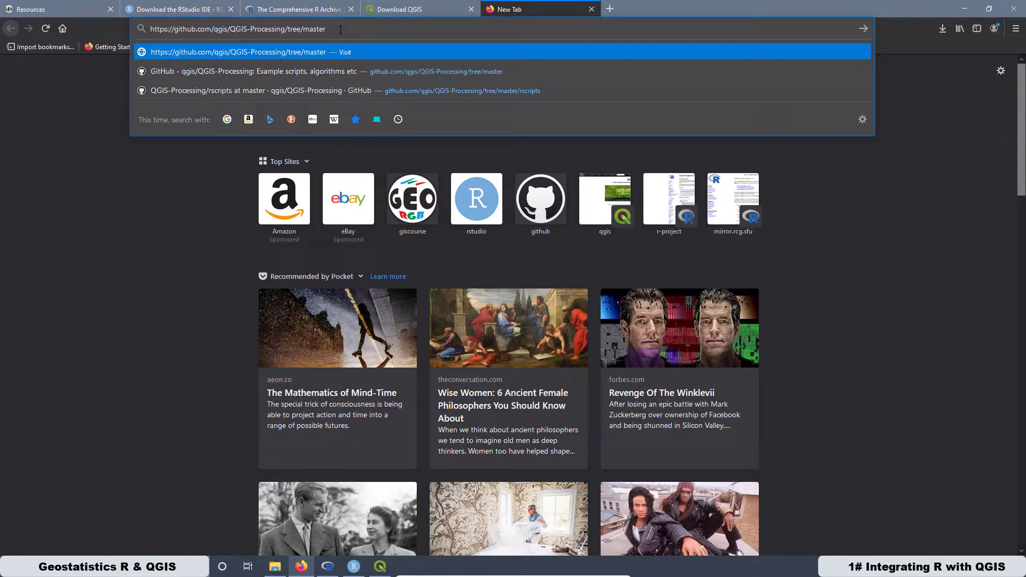
left_click(44, 10)
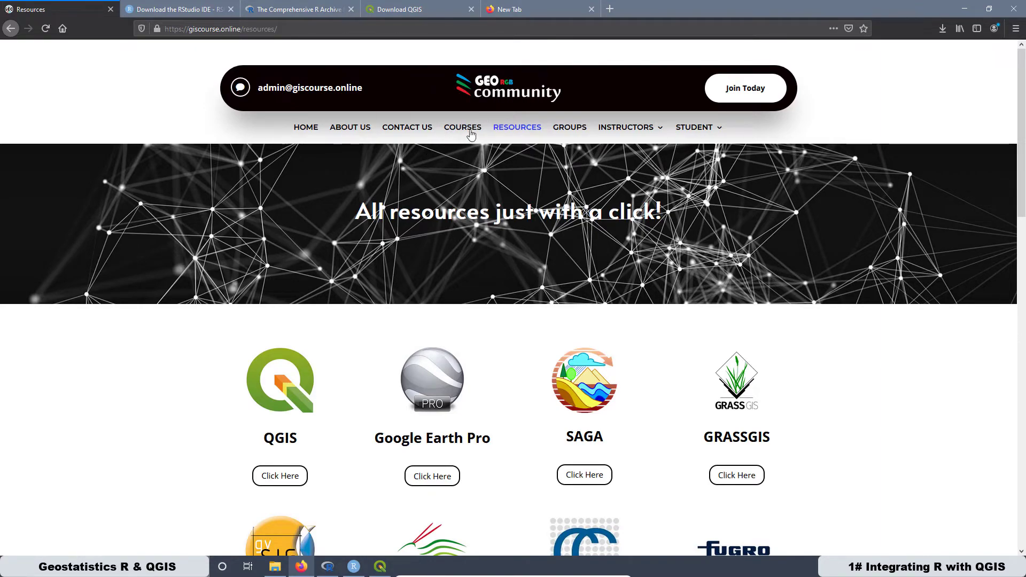
left_click(504, 9)
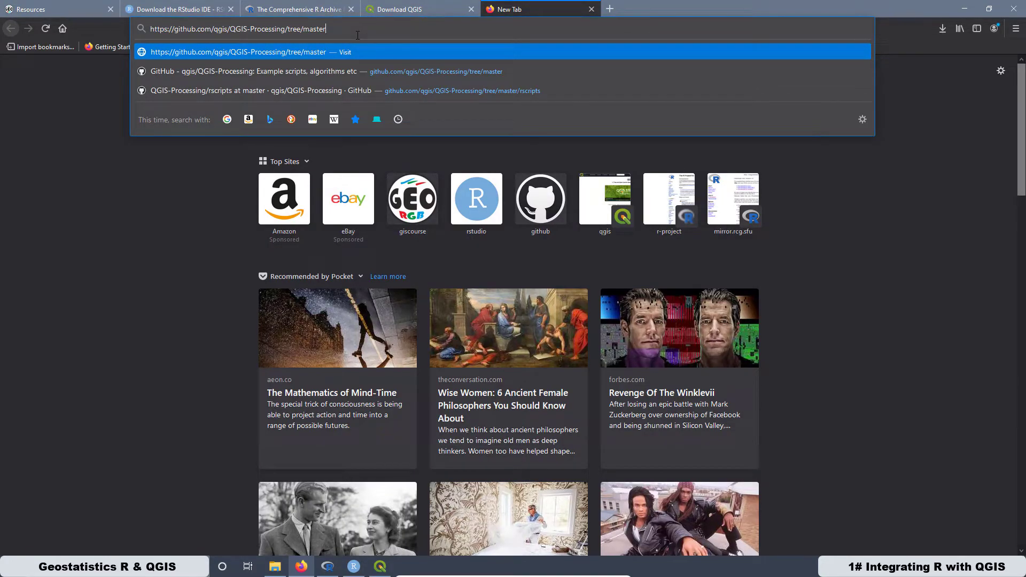
key("Return")
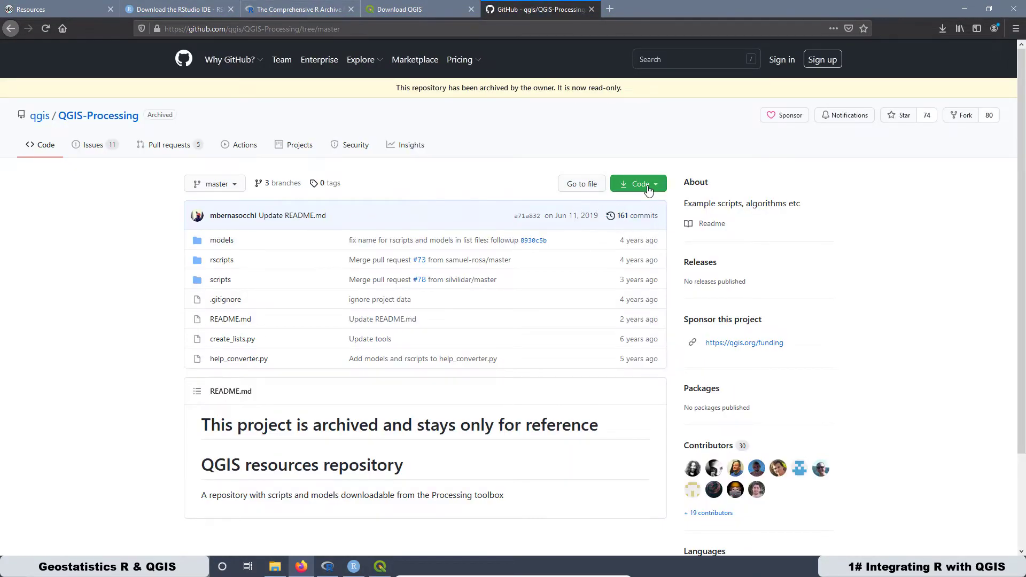
Download the repository as QGIS-Processing-master-1.zip, confirm it in Downloads, and minimize Firefox.
left_click(648, 191)
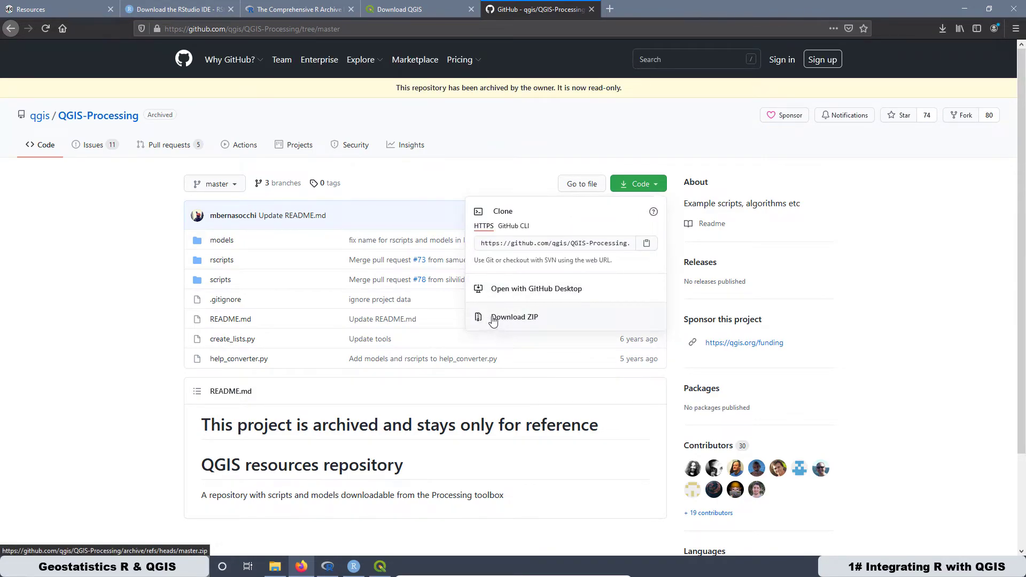
left_click(533, 321)
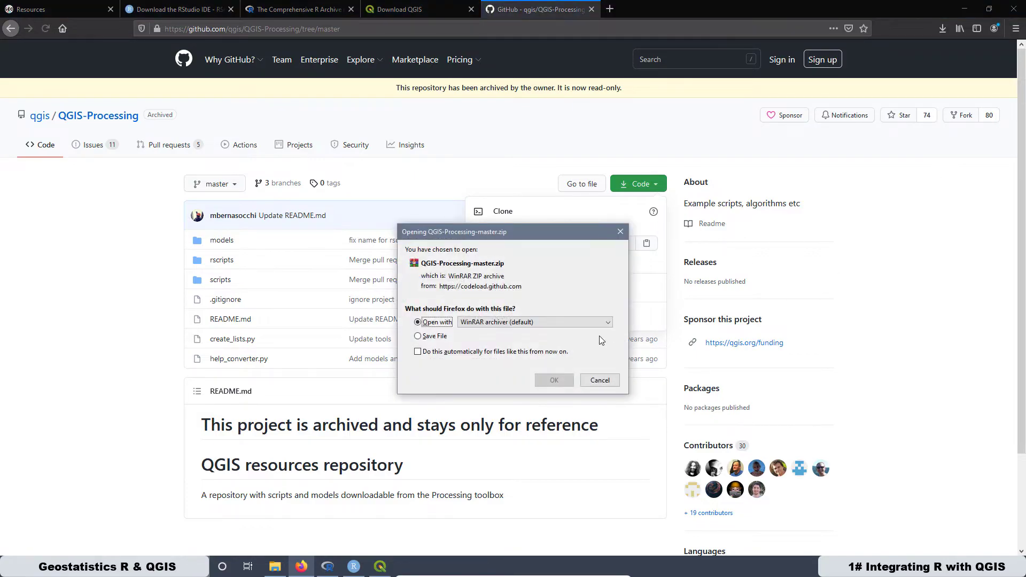
left_click(555, 380)
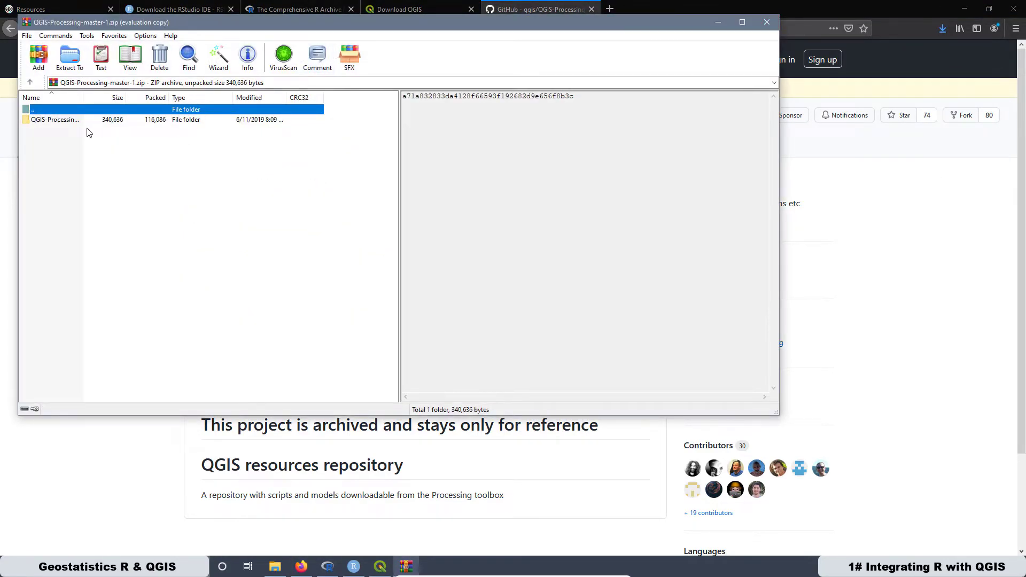
left_click(767, 22)
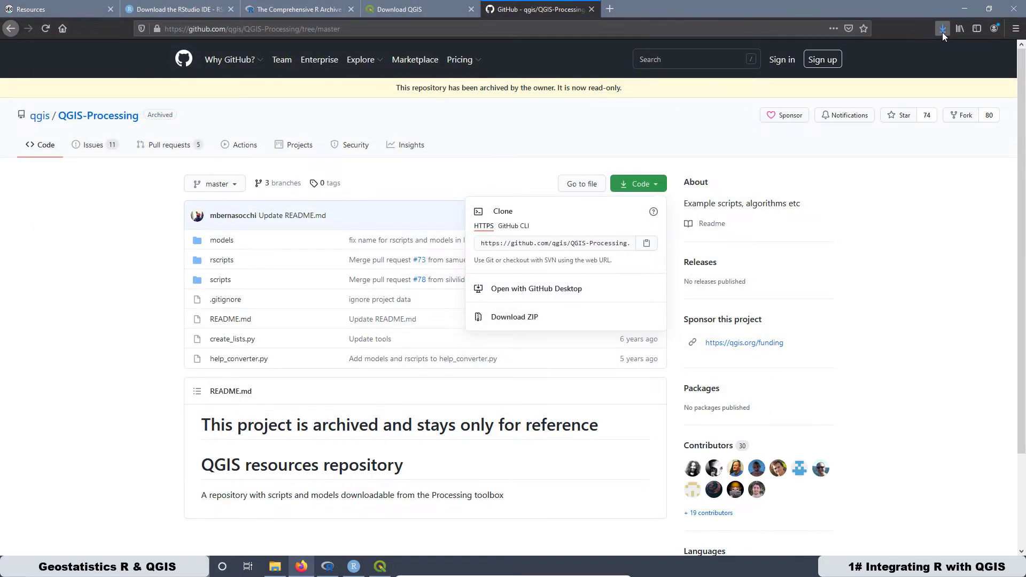
left_click(942, 28)
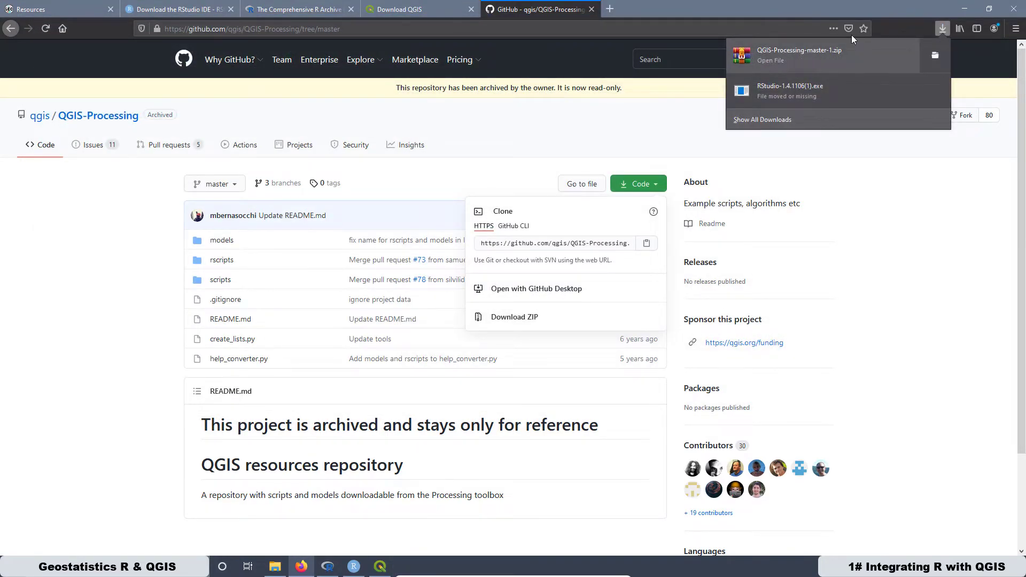
left_click(963, 9)
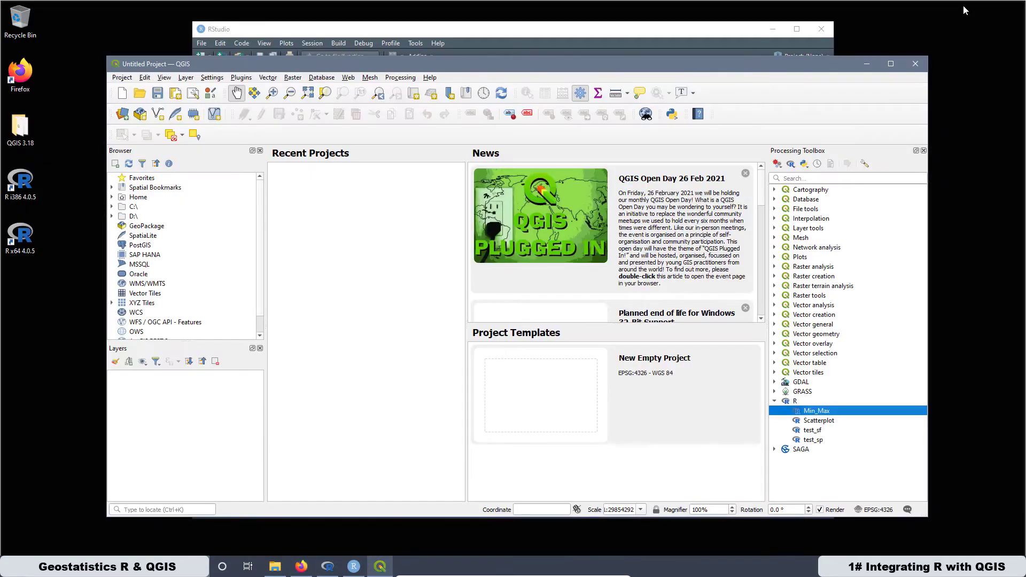
Minimize QGIS and RStudio, then create a desktop folder keeping the name New folder.
left_click(867, 64)
left_click(771, 29)
right_click(211, 127)
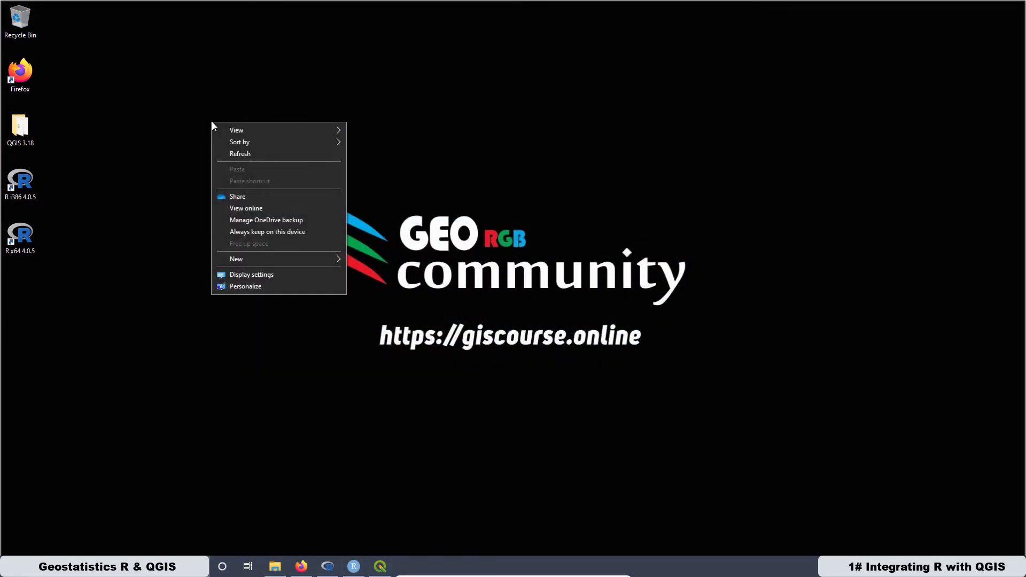
mouse_move(314, 259)
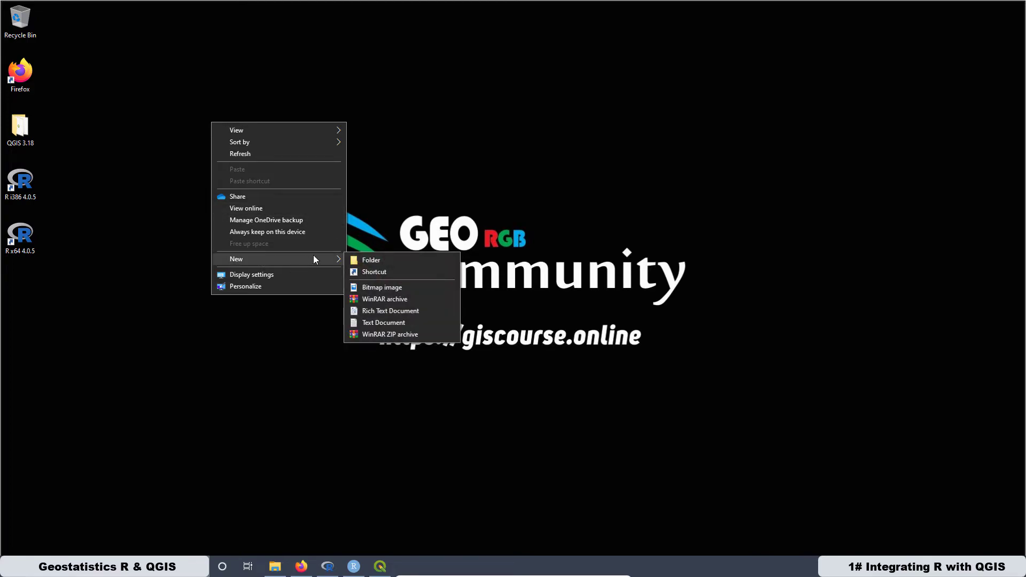
left_click(386, 261)
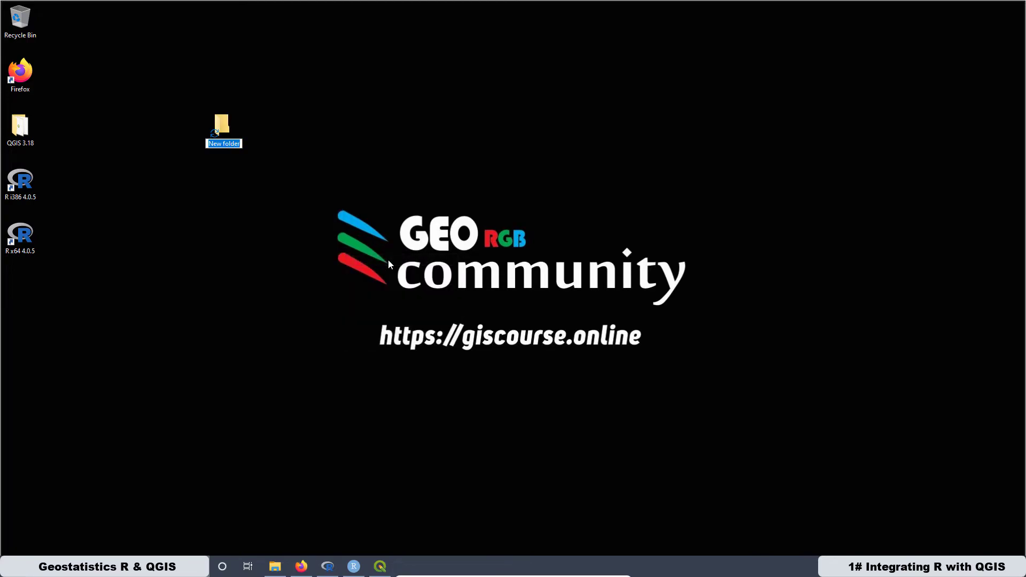
key("Return")
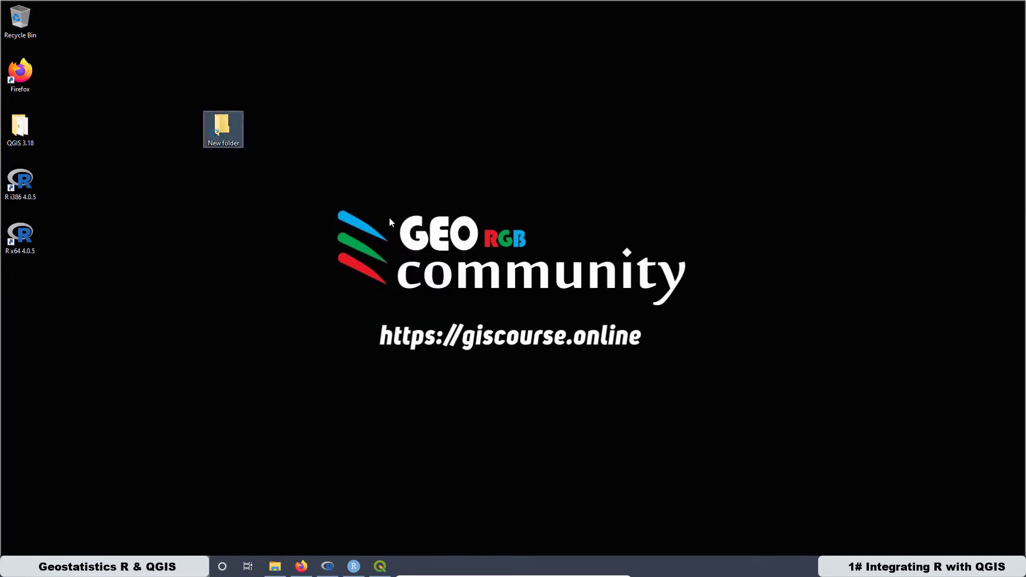
Paste QGIS-Processing-master-1.zip from Firefox's downloads into New folder.
left_click(301, 567)
left_click(943, 29)
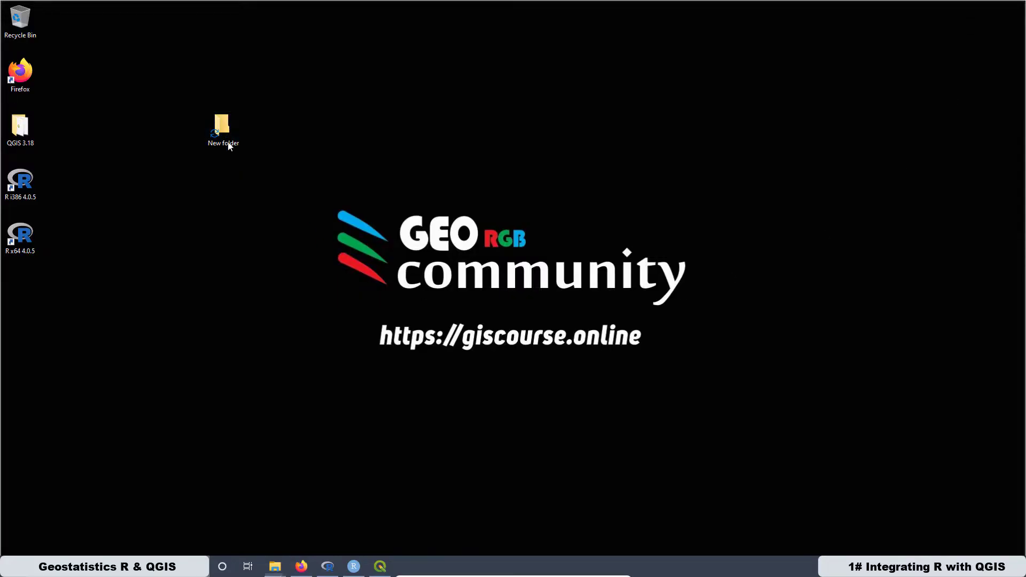
double_click(222, 128)
right_click(248, 123)
left_click(287, 198)
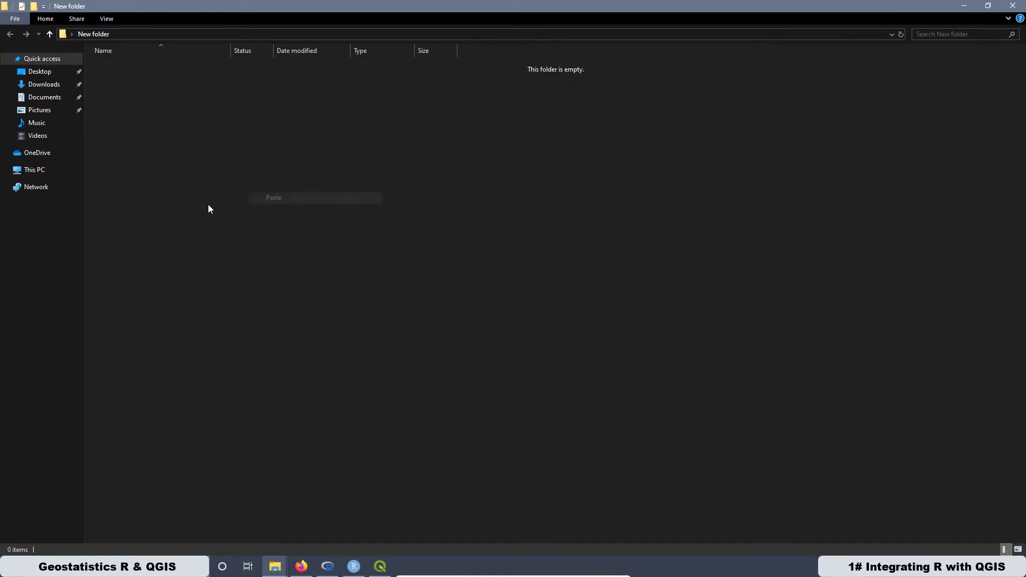
Extract the ZIP here inside New folder, then minimize the folder window.
left_click(148, 67)
right_click(149, 68)
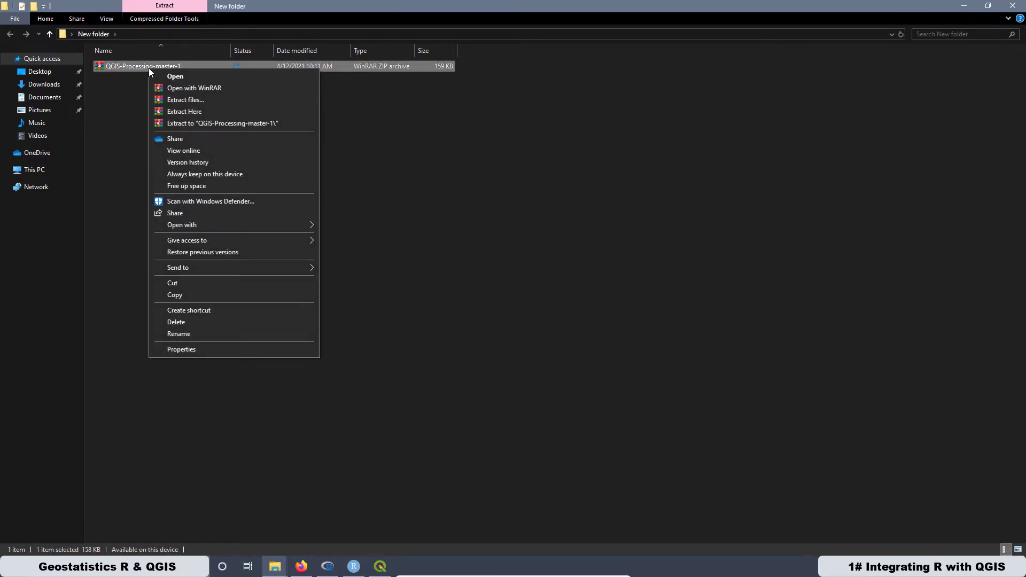
left_click(193, 112)
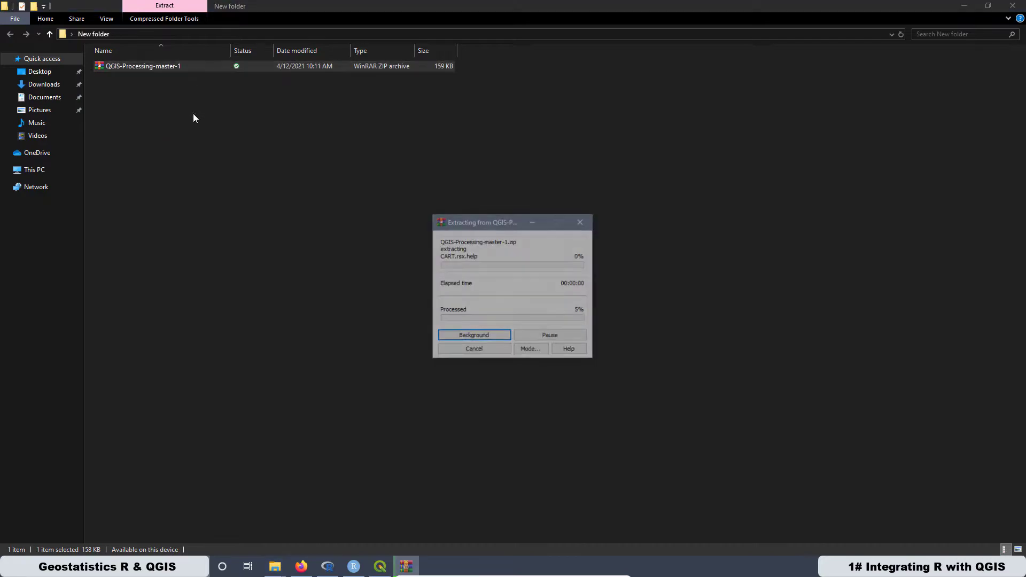
left_click(140, 200)
left_click(963, 6)
In Settings > Options > Processing > Providers > R, copy the full R scripts folder path.
left_click(380, 568)
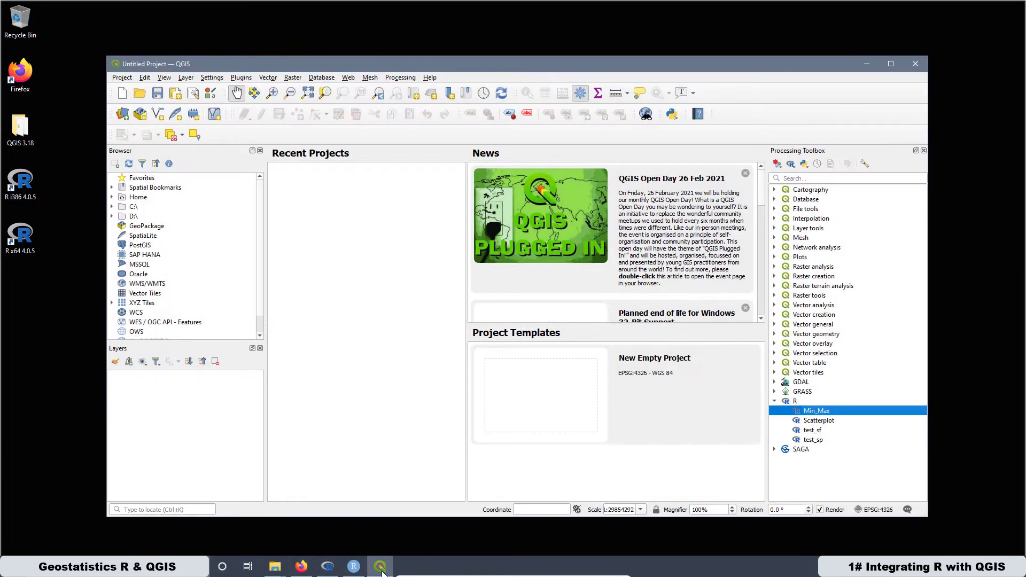
left_click(211, 78)
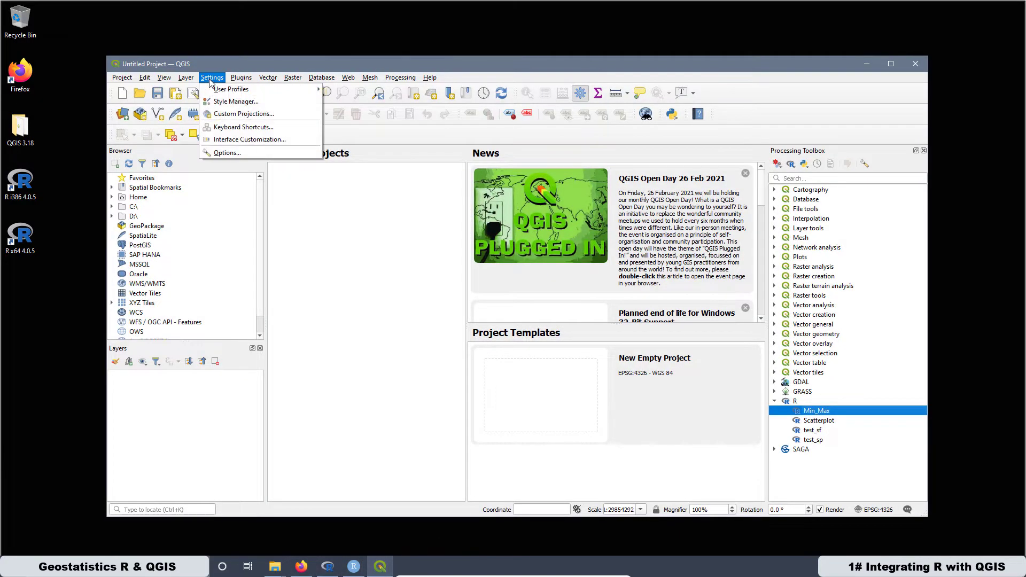
left_click(226, 152)
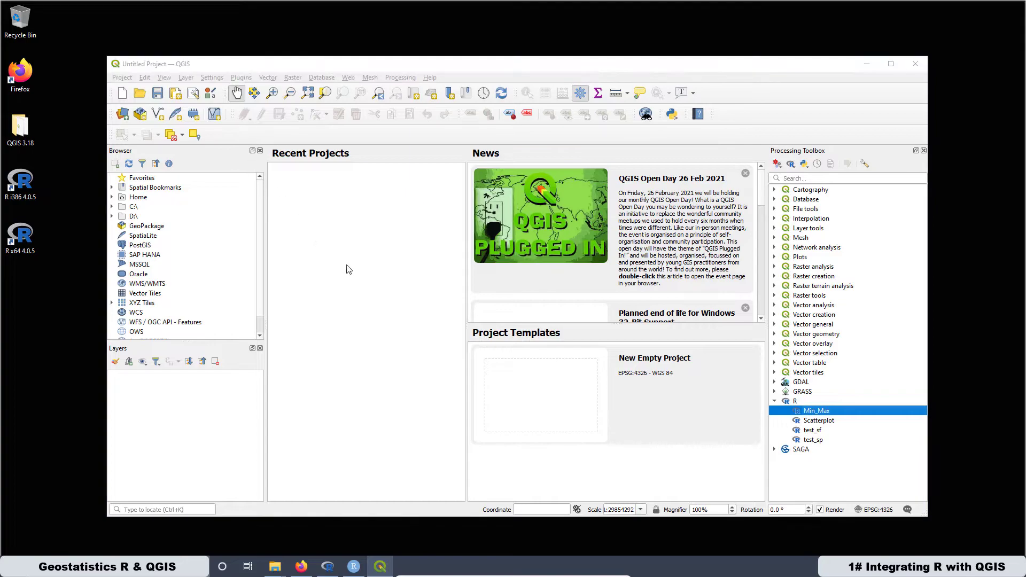
left_click(352, 234)
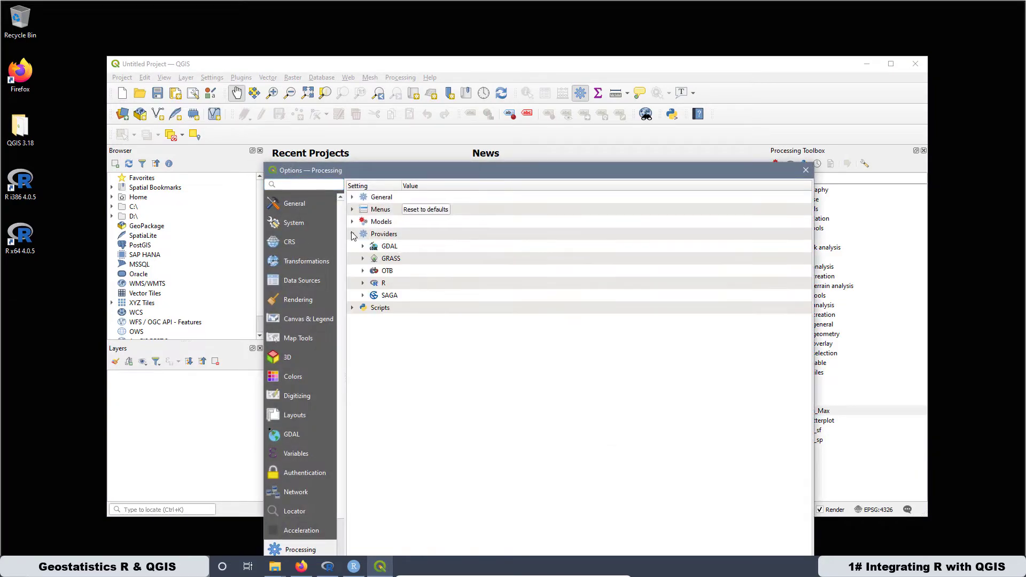
left_click(363, 283)
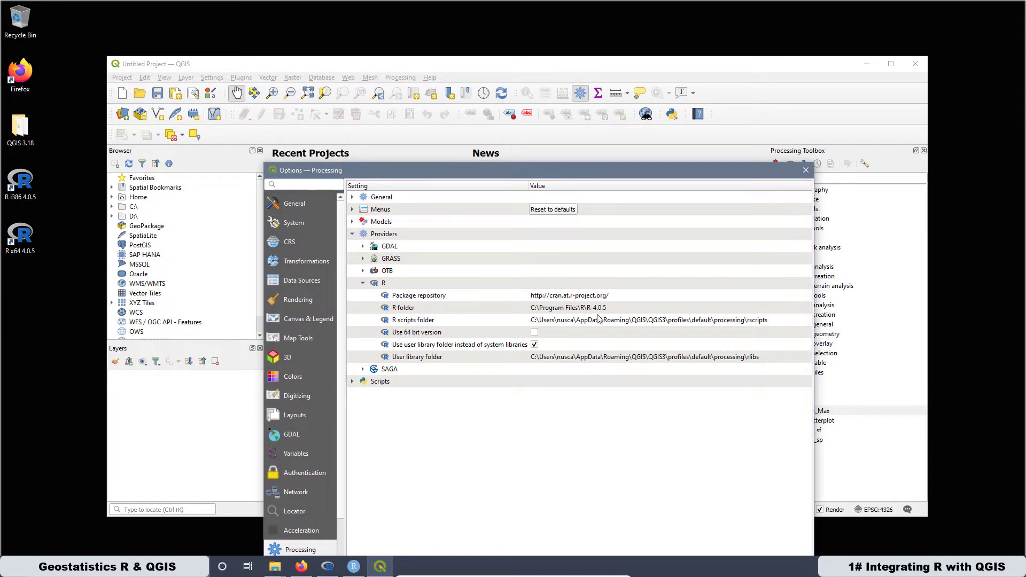
left_click(776, 319)
left_click(773, 319)
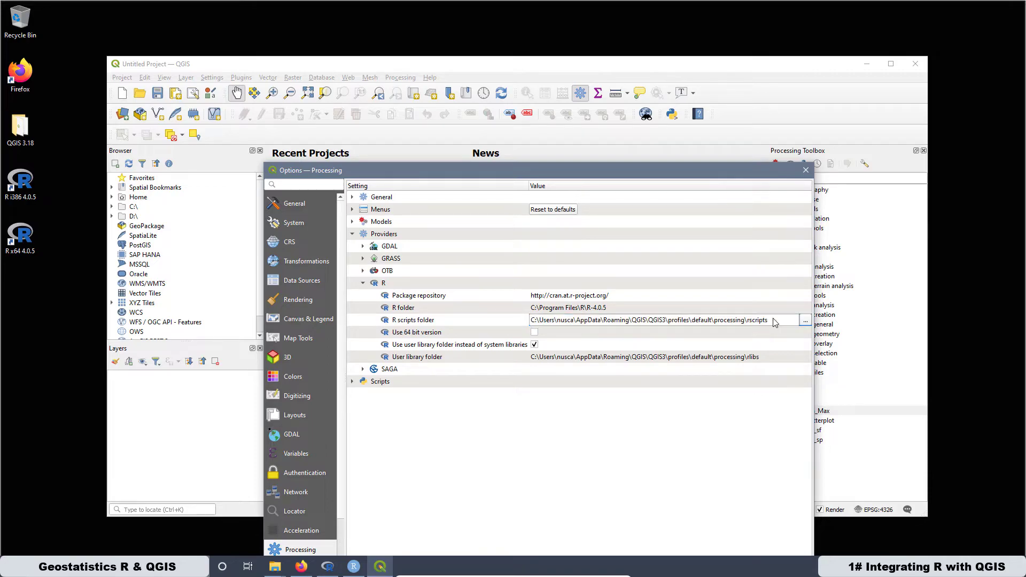
key("ctrl+a")
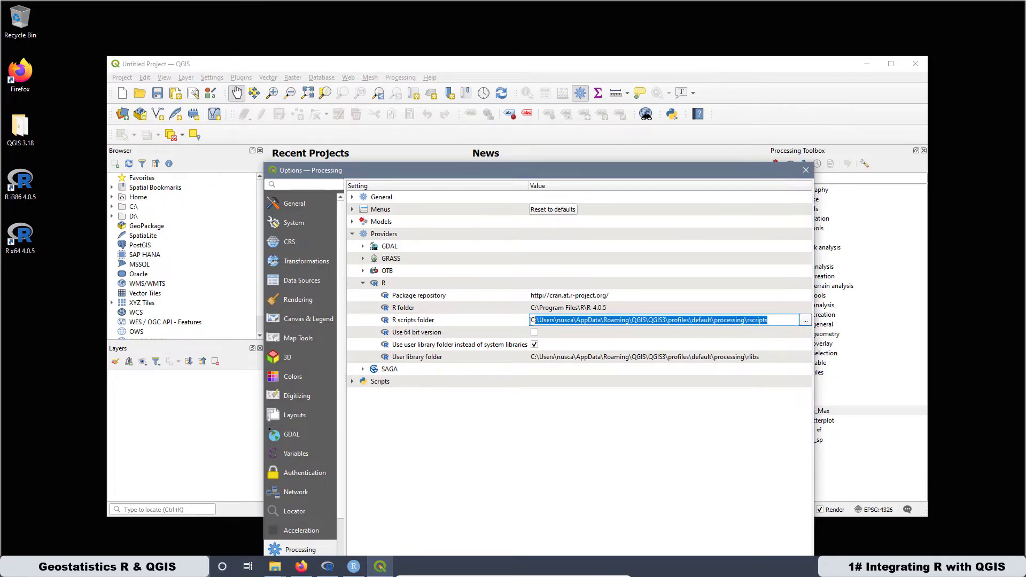
right_click(554, 316)
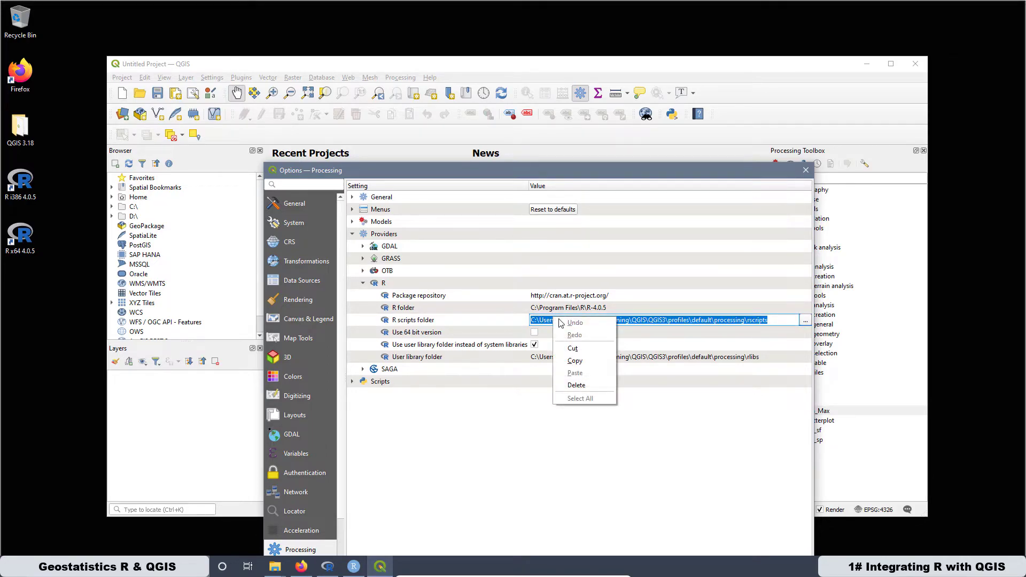
left_click(592, 363)
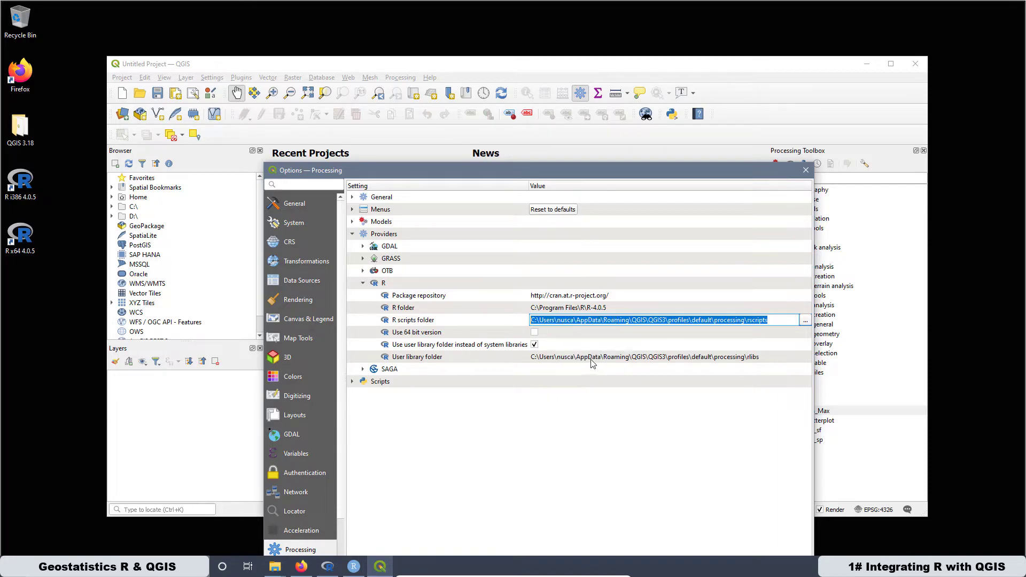
Open the copied rscripts path in a new File Explorer window, then switch to New folder.
right_click(274, 569)
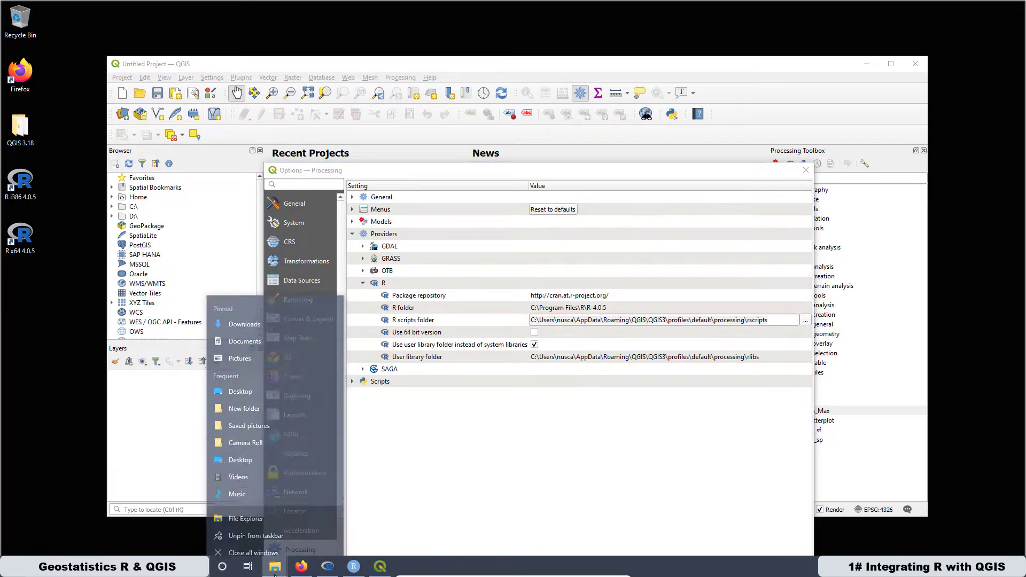
left_click(240, 515)
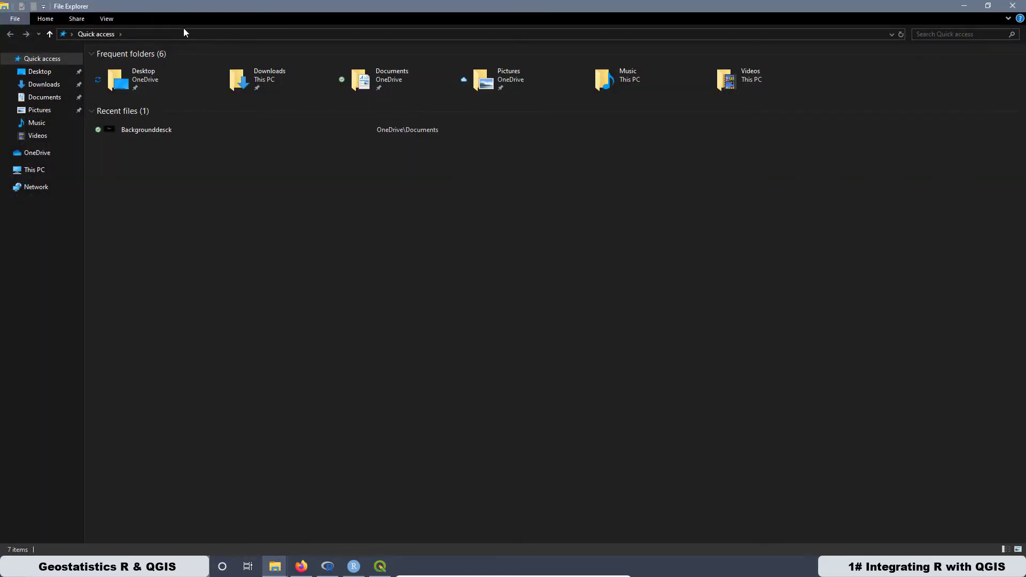
left_click(174, 33)
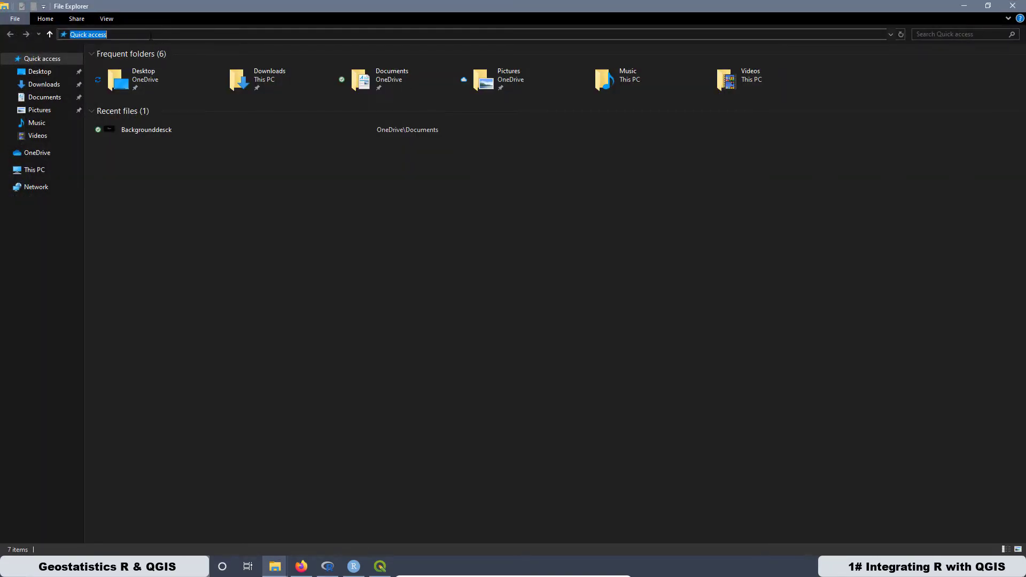
right_click(151, 36)
left_click(177, 82)
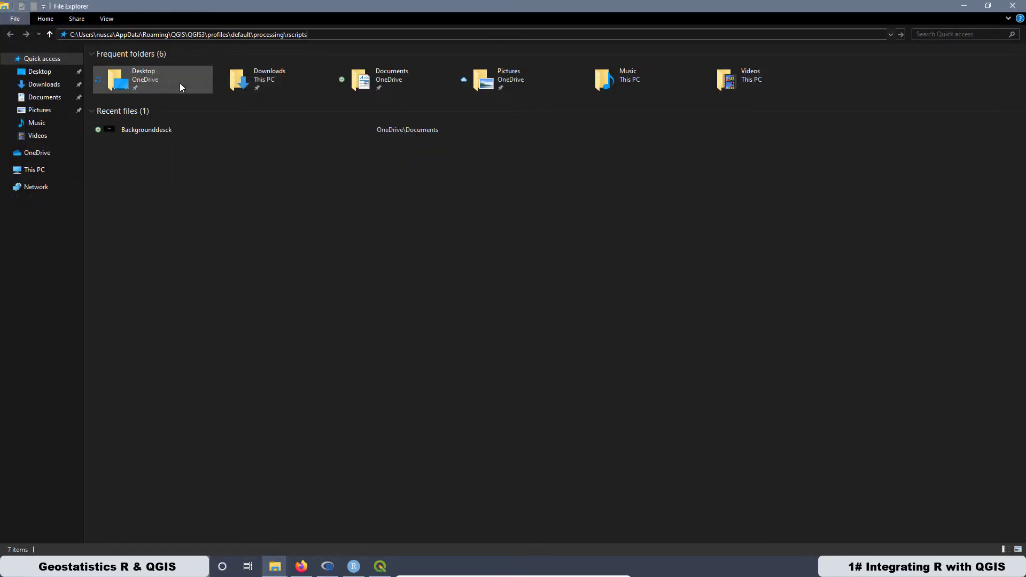
key("Return")
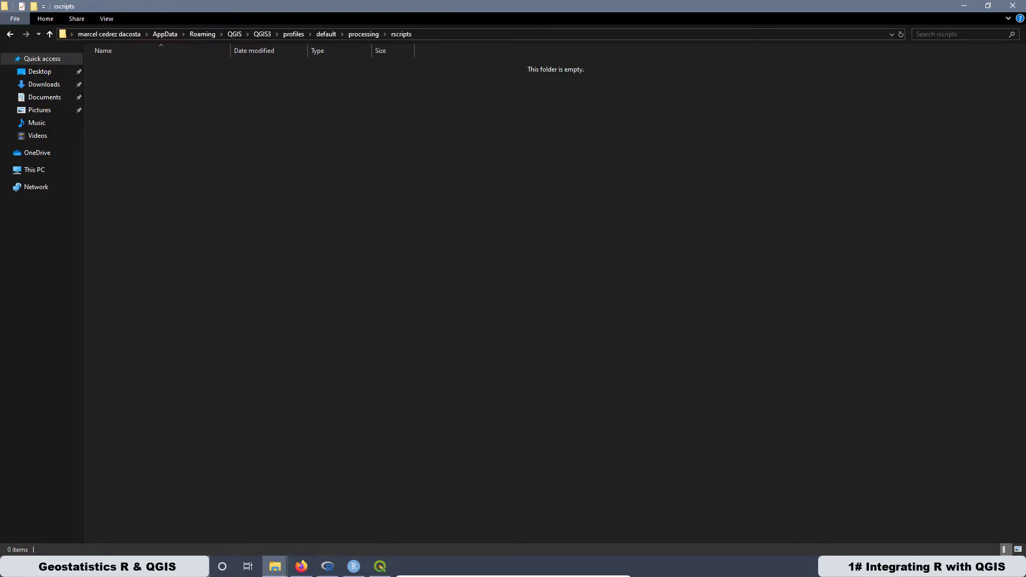
left_click(275, 567)
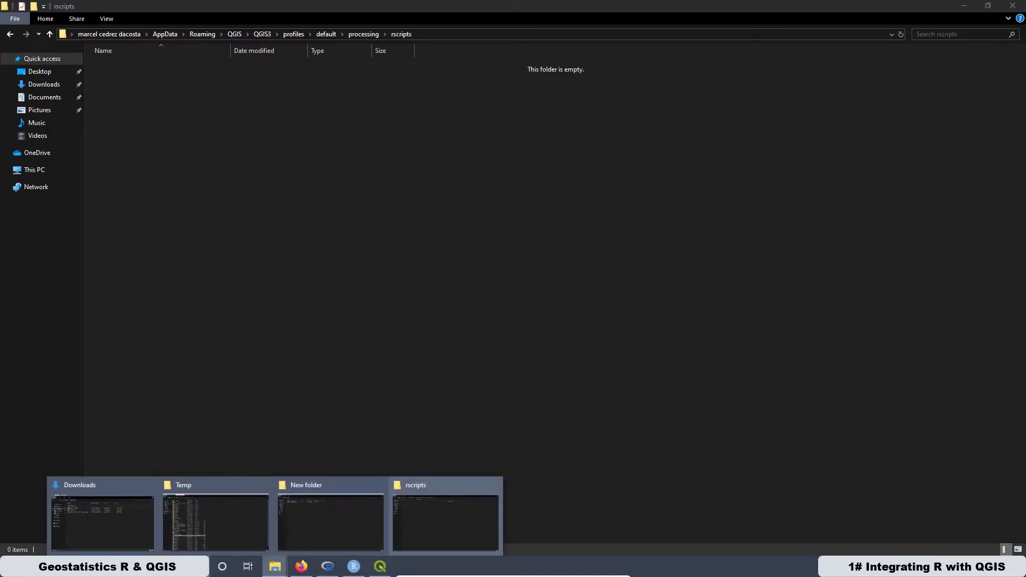
left_click(324, 490)
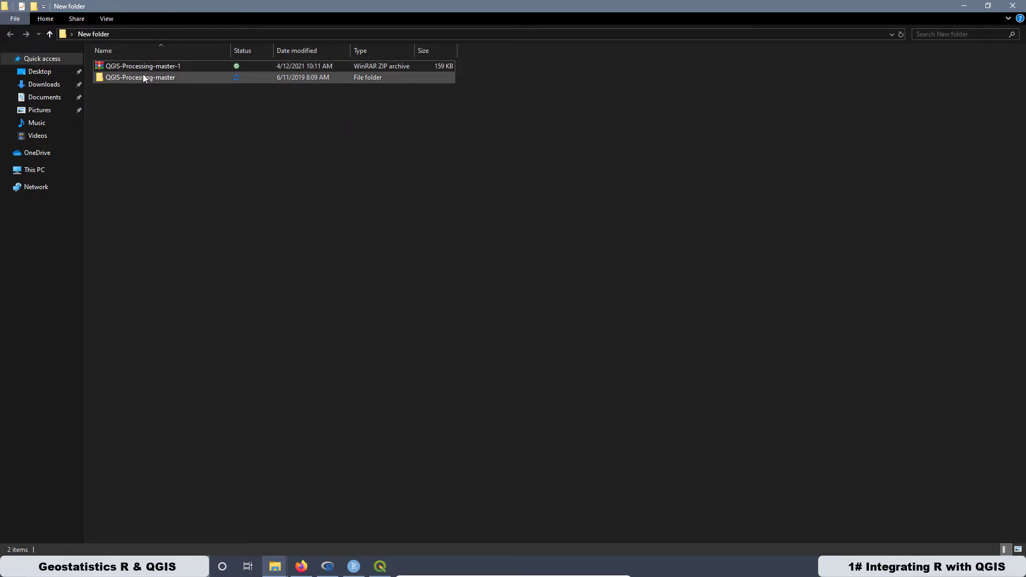
Copy all script files from QGIS-Processing-master\rscripts.
double_click(149, 78)
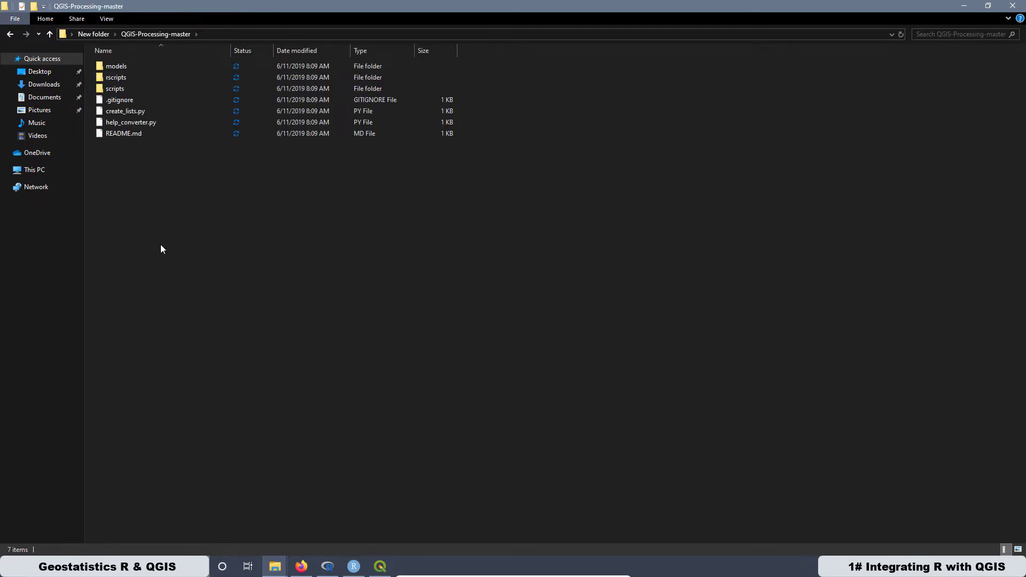
mouse_move(111, 83)
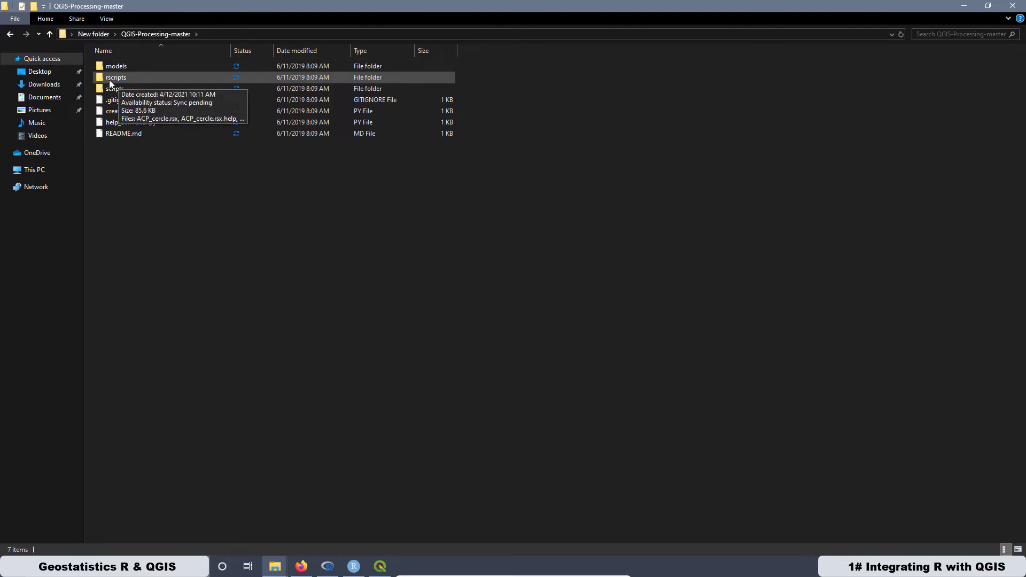
double_click(124, 77)
scroll(508, 355, "down", 3)
scroll(400, 344, "down", 20)
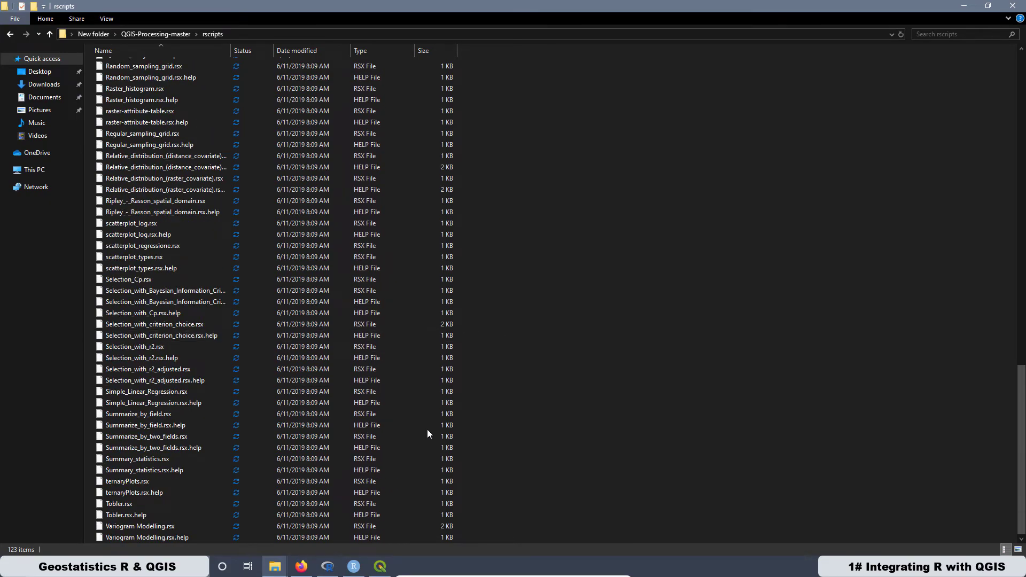
left_click_drag(494, 539, 163, 4)
right_click(249, 146)
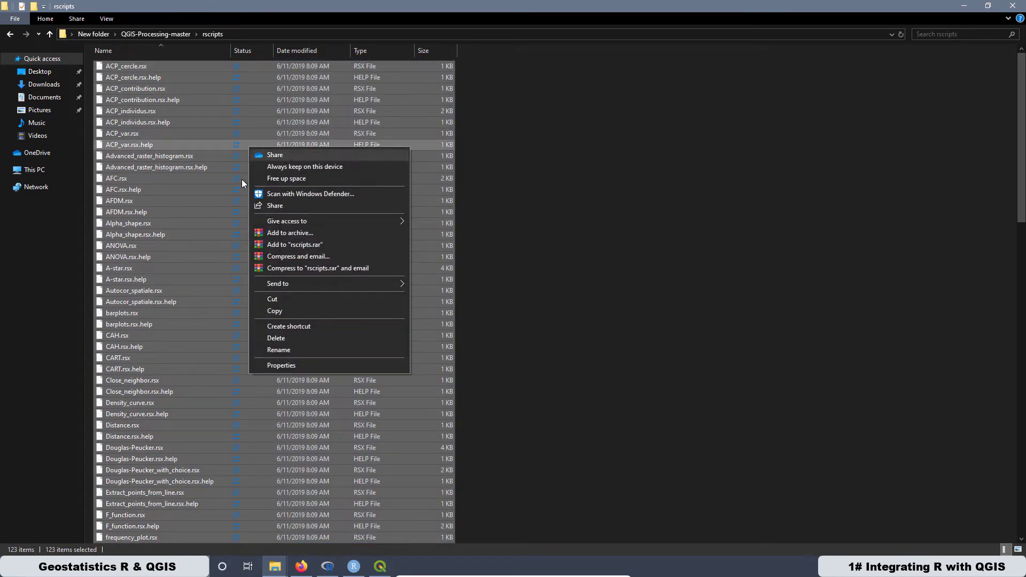
left_click(280, 311)
Paste the 123 script files into QGIS3's processing\rscripts folder and close that window.
left_click(276, 566)
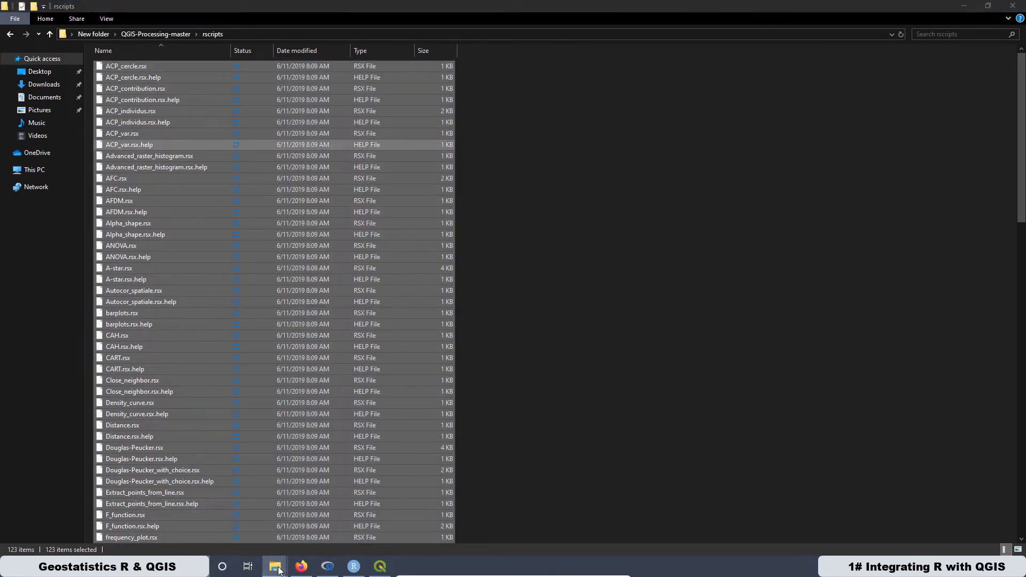
left_click(430, 531)
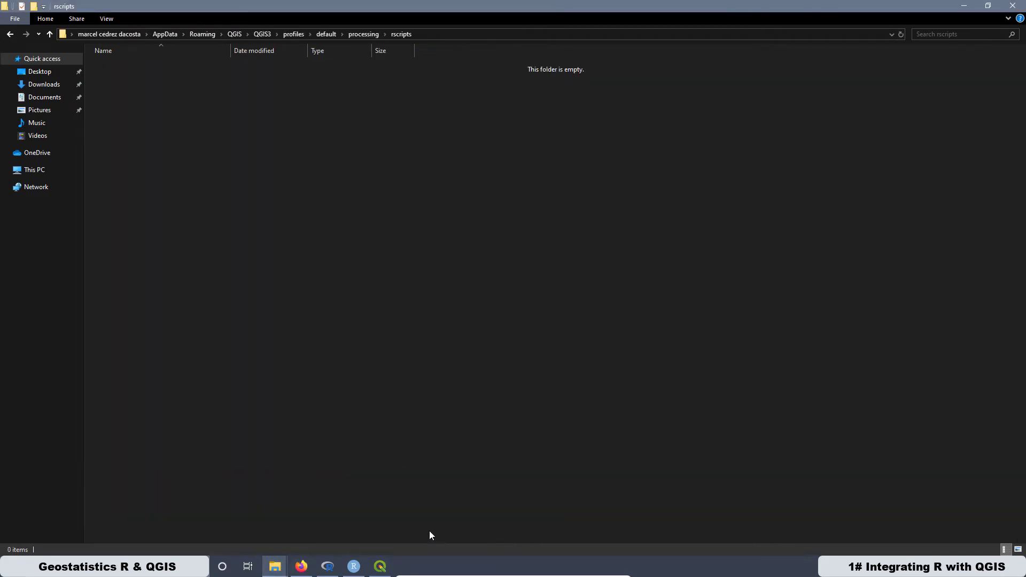
left_click(428, 35)
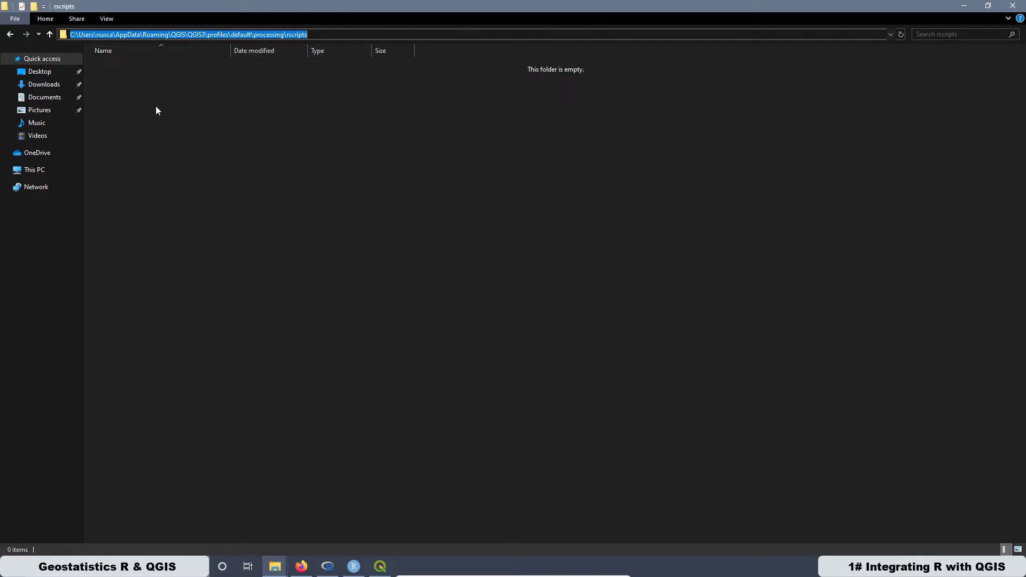
left_click(195, 104)
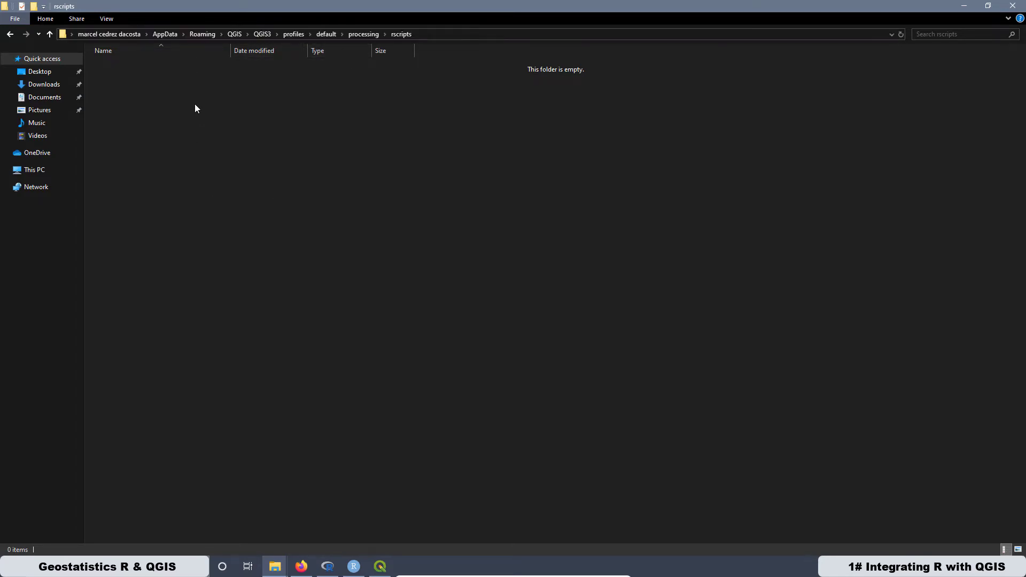
right_click(195, 104)
left_click(234, 180)
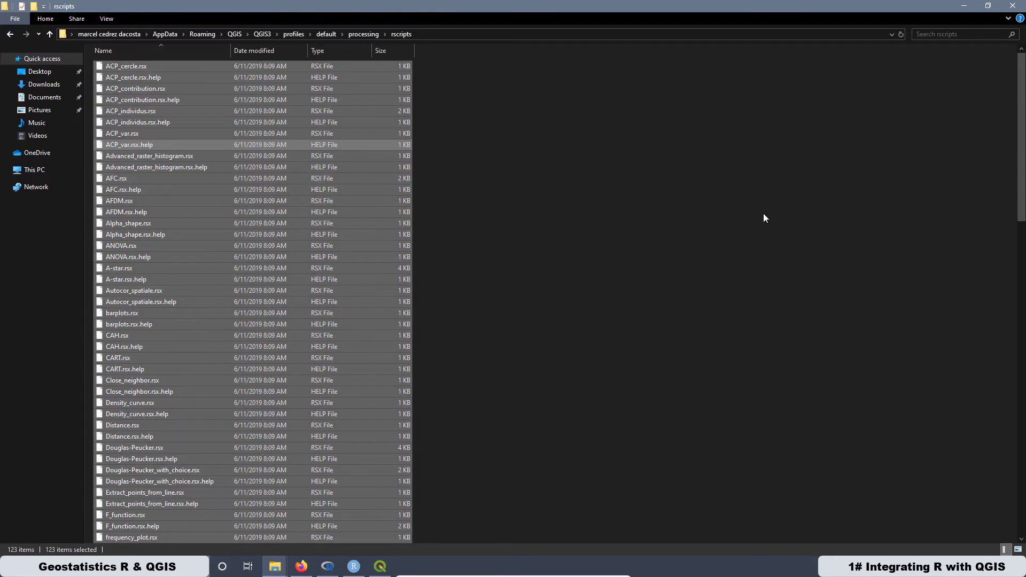
left_click(1012, 6)
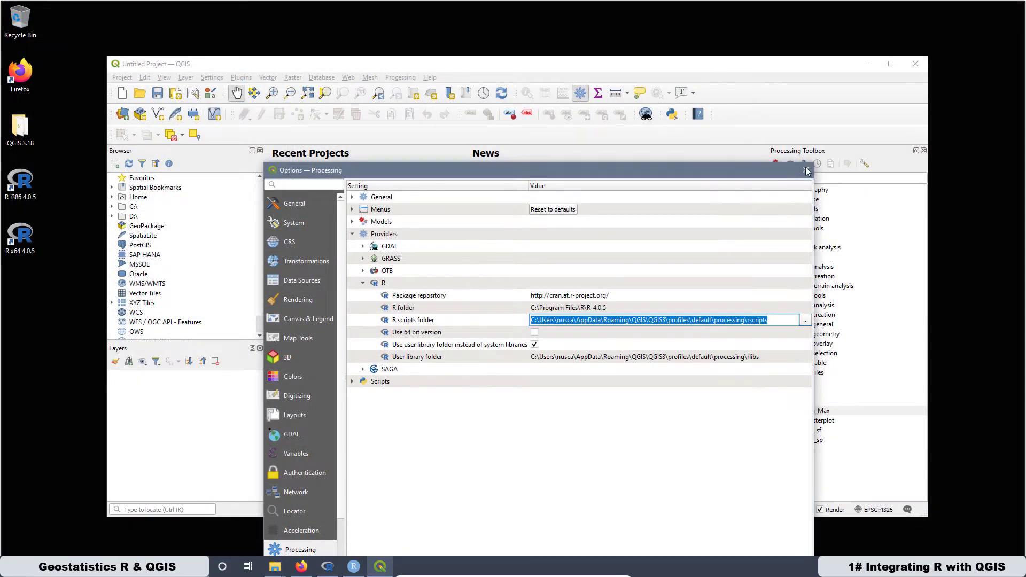
Close the Options dialog, then quit QGIS and relaunch QGIS 3 from Windows search.
left_click(806, 170)
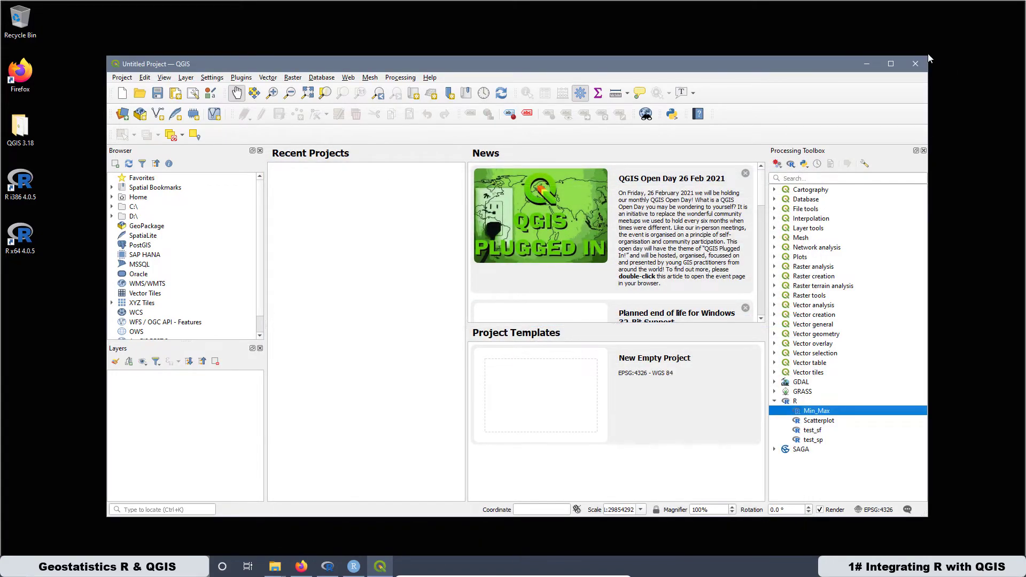
left_click(775, 401)
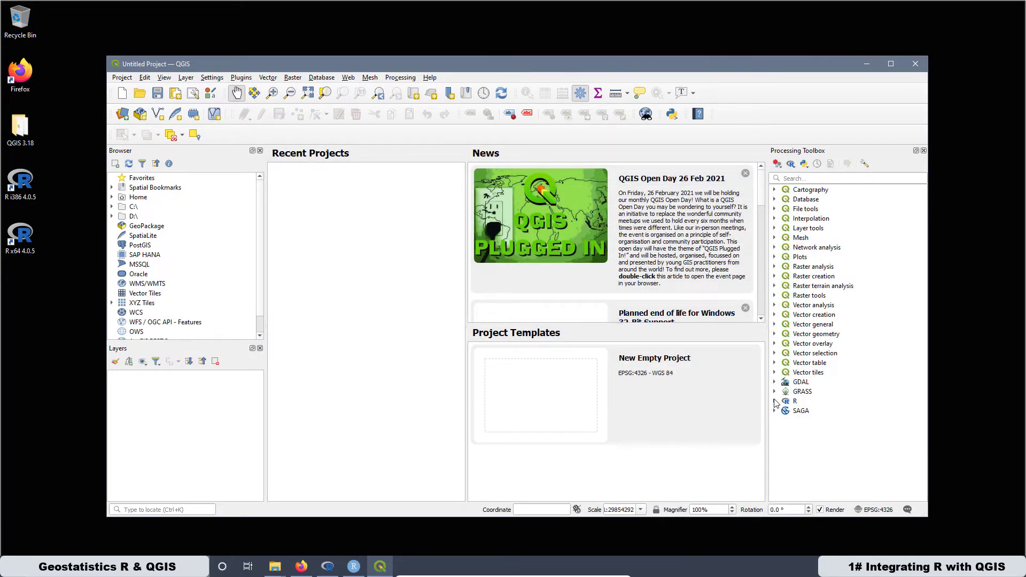
left_click(774, 402)
left_click(774, 401)
left_click(915, 64)
left_click(123, 566)
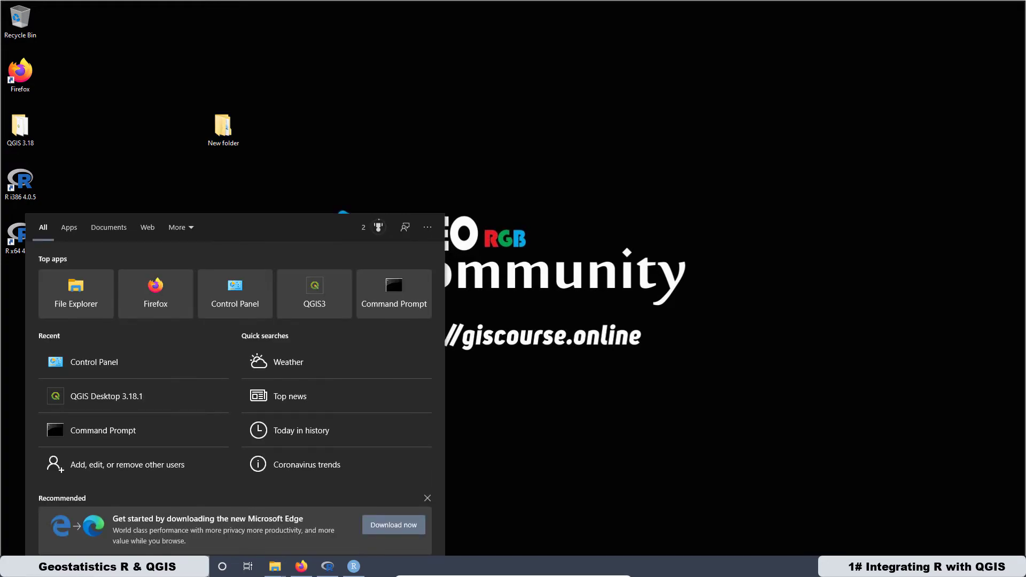
left_click(304, 296)
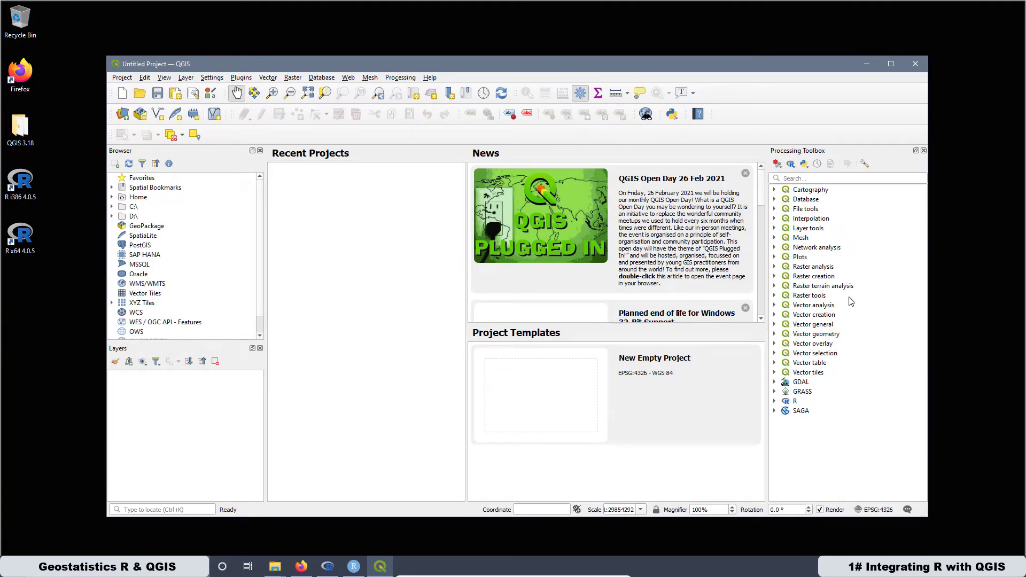
Expand the R group and browse its new [R-Geostatistics] and Vector processing groups.
left_click(773, 401)
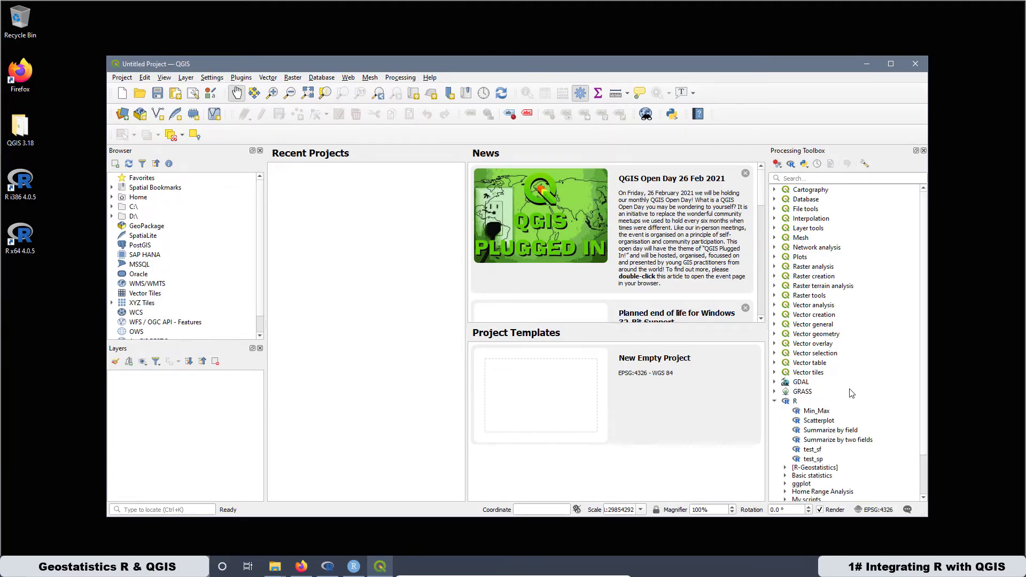
scroll(848, 387, "down", 2)
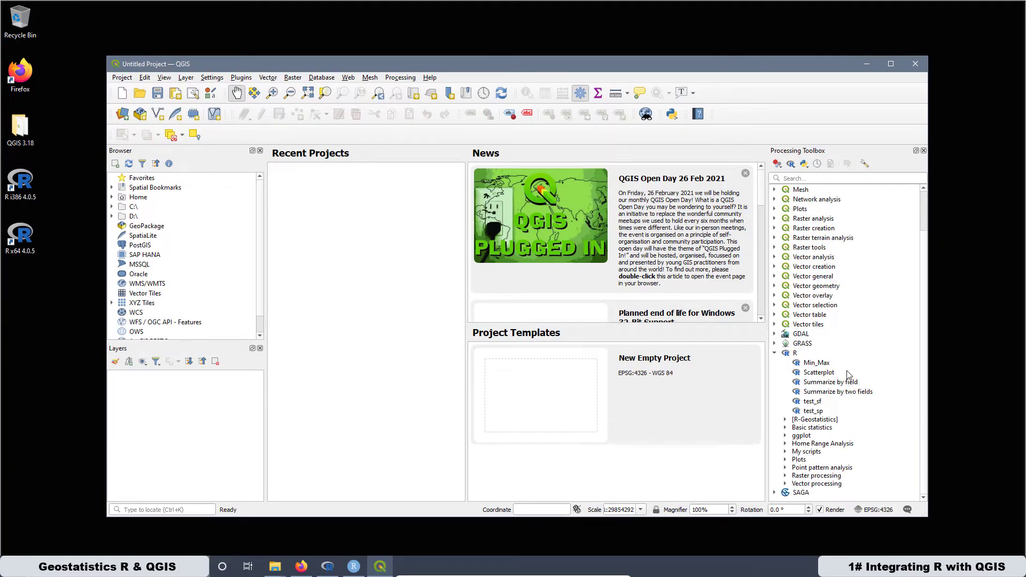
left_click(826, 420)
left_click(821, 484)
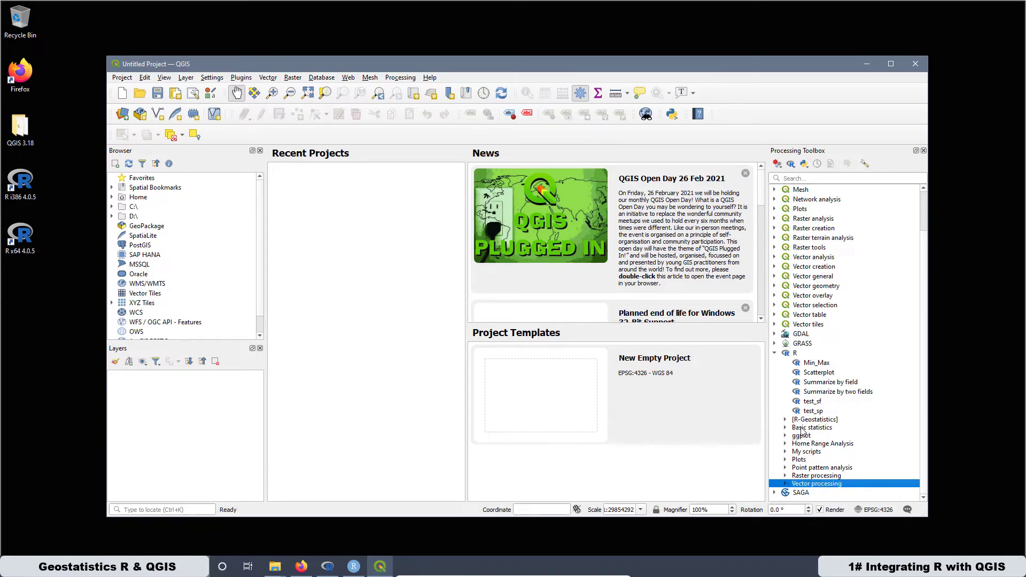
left_click(801, 420)
left_click(820, 484)
left_click(813, 420)
left_click(820, 484)
left_click_drag(629, 64, 609, 11)
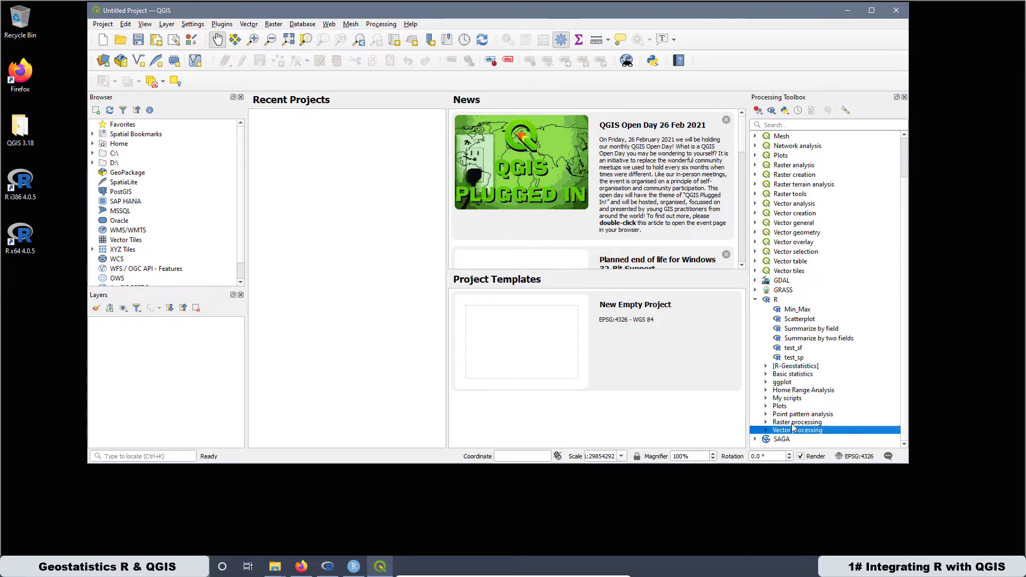
Expand Vector processing to list Bar plots, Histogram and scatterplot types, selecting scatterplot types.
left_click(766, 431)
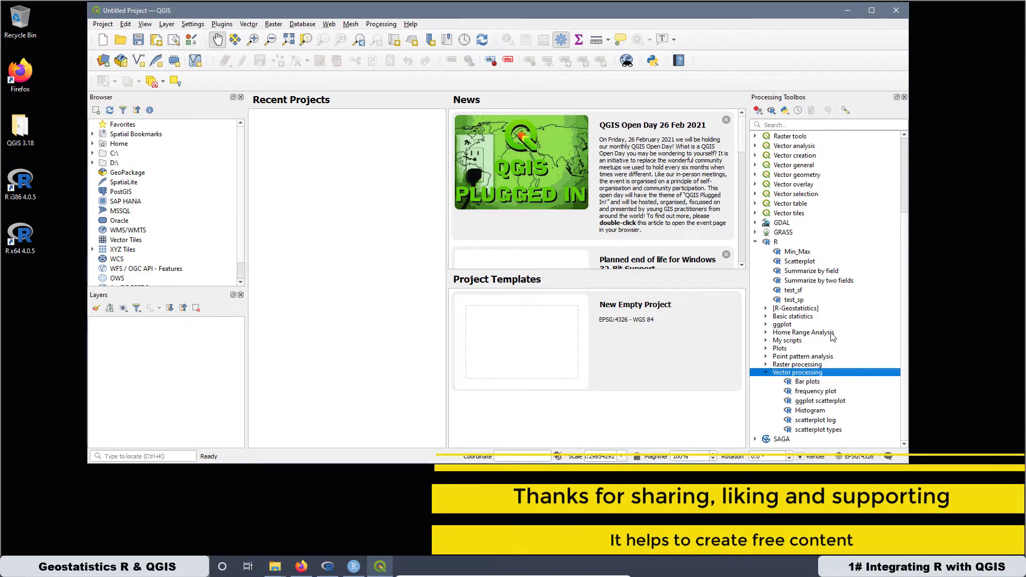
left_click(768, 373)
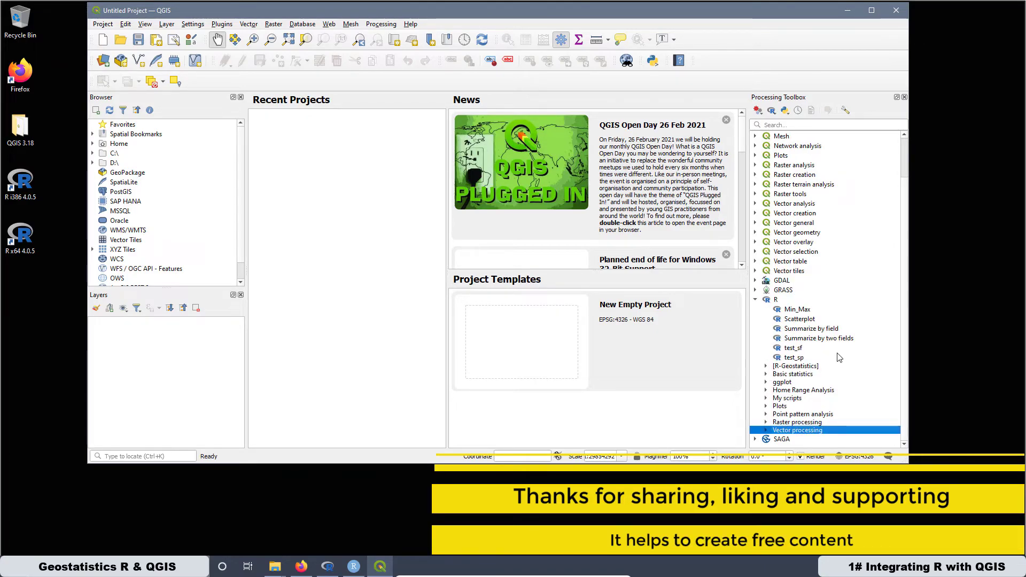
left_click(766, 430)
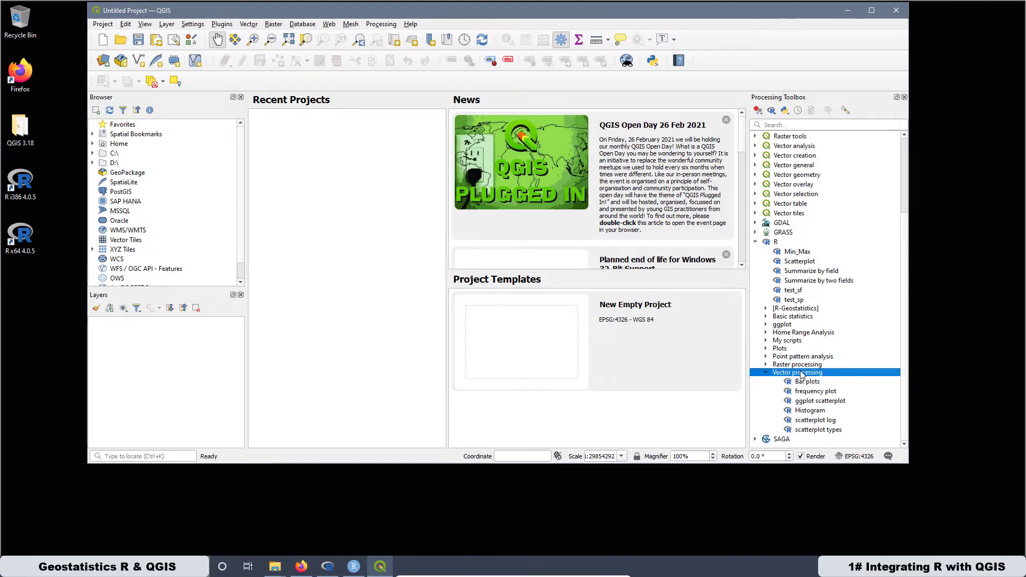
left_click(812, 430)
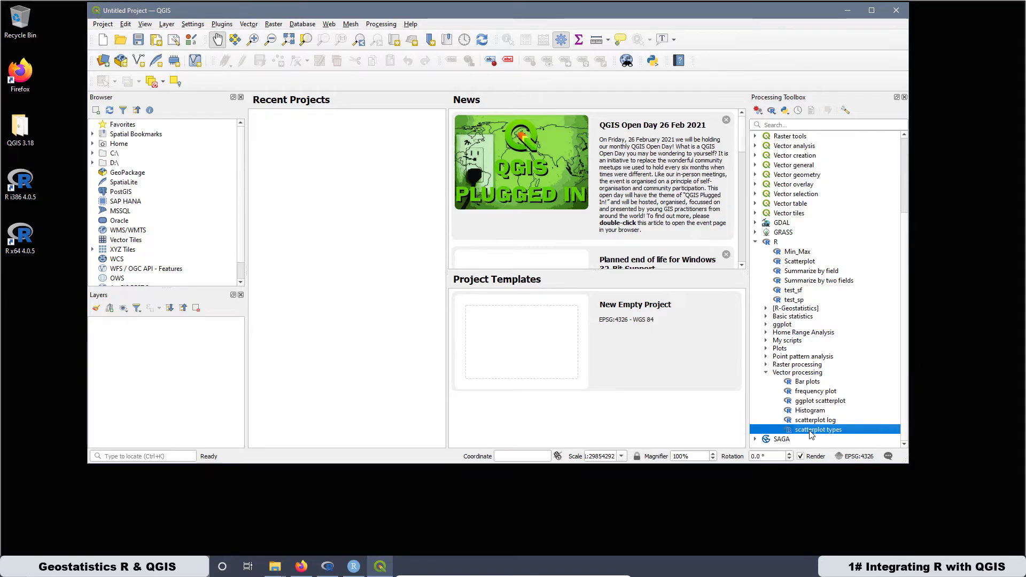
right_click(813, 432)
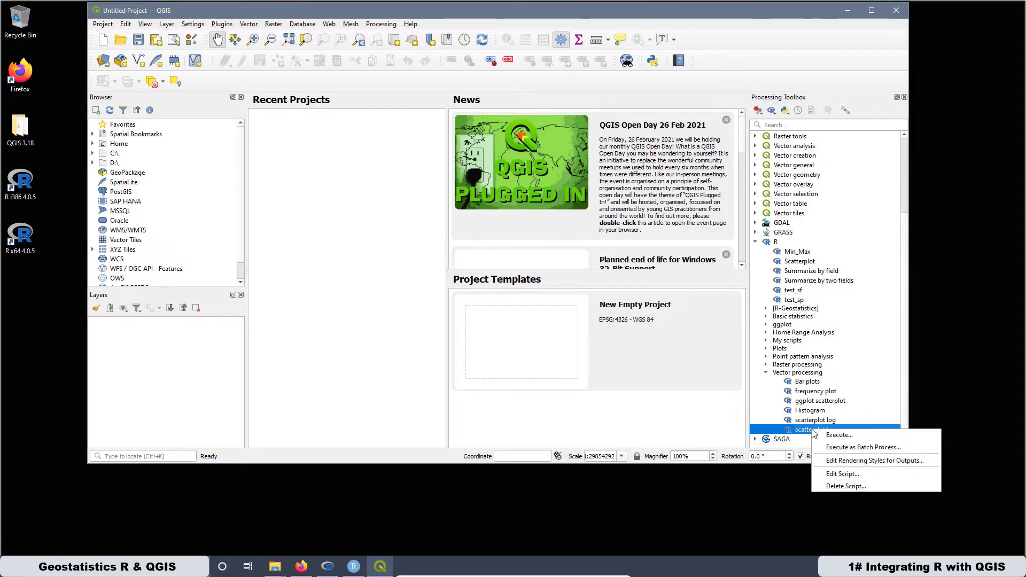
left_click(835, 472)
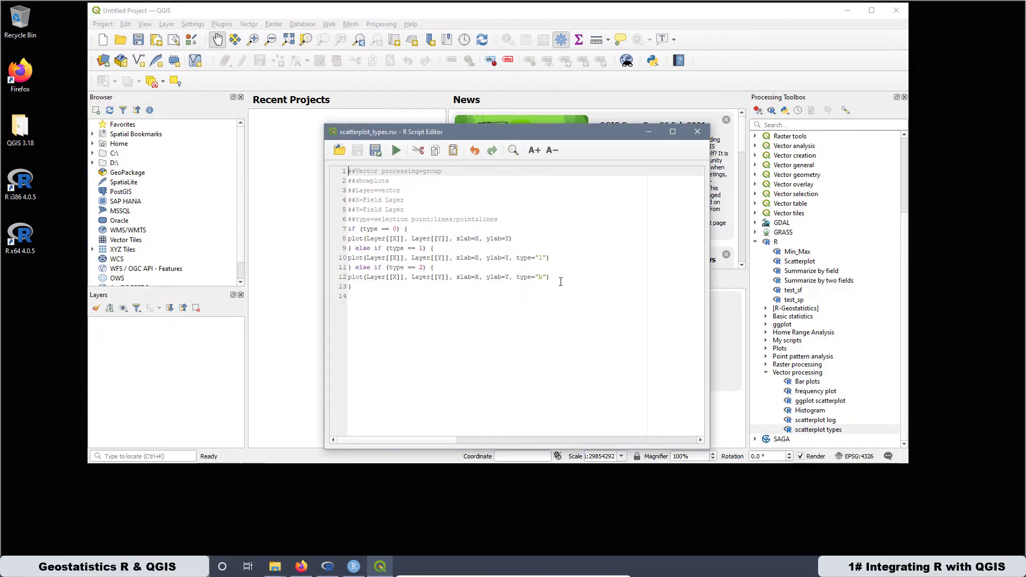
left_click_drag(561, 282, 350, 170)
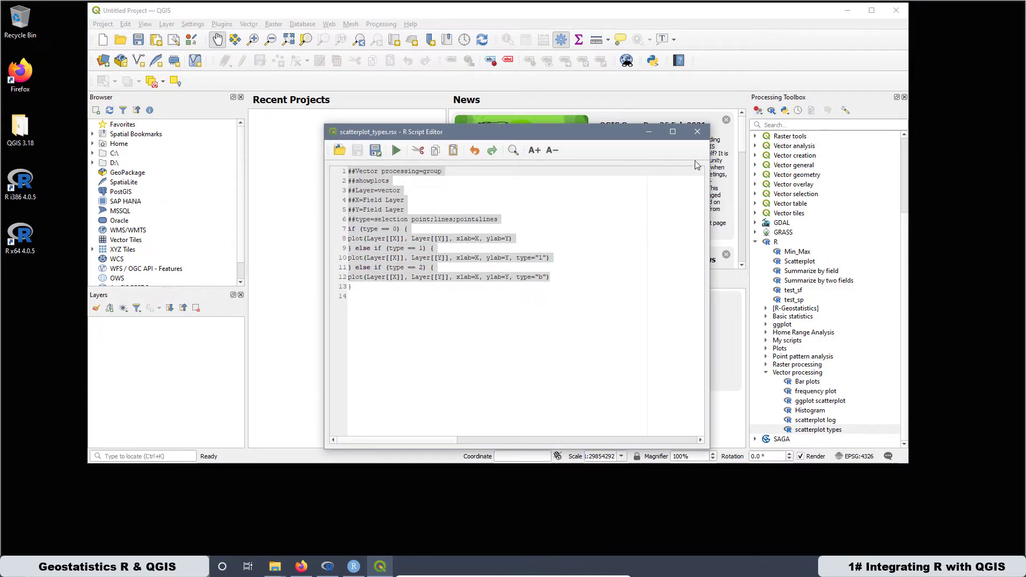
left_click(698, 132)
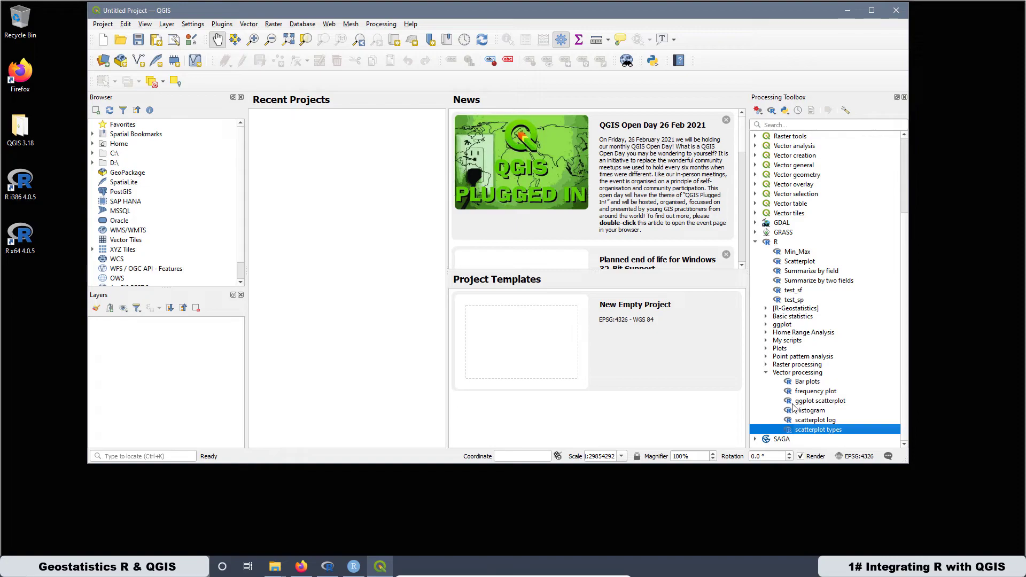